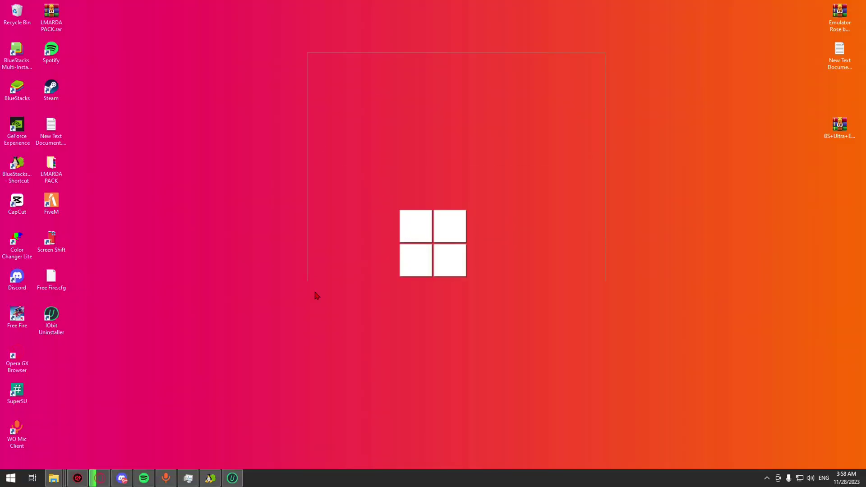
pyautogui.rightClick(607, 54)
pyautogui.rightClick(507, 87)
pyautogui.click(521, 114)
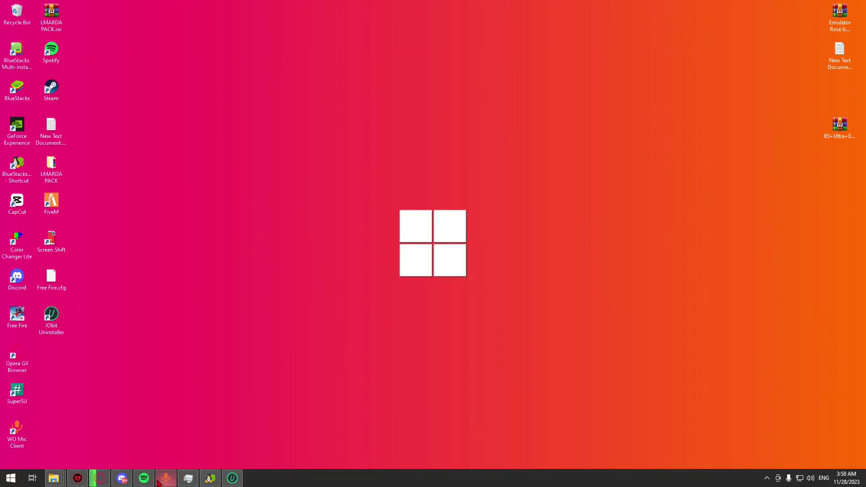
# Step: Start uninstalling 7-Zip 19.00 (x64) and BlueStacks App Player together in IObit Uninstaller
pyautogui.click(231, 479)
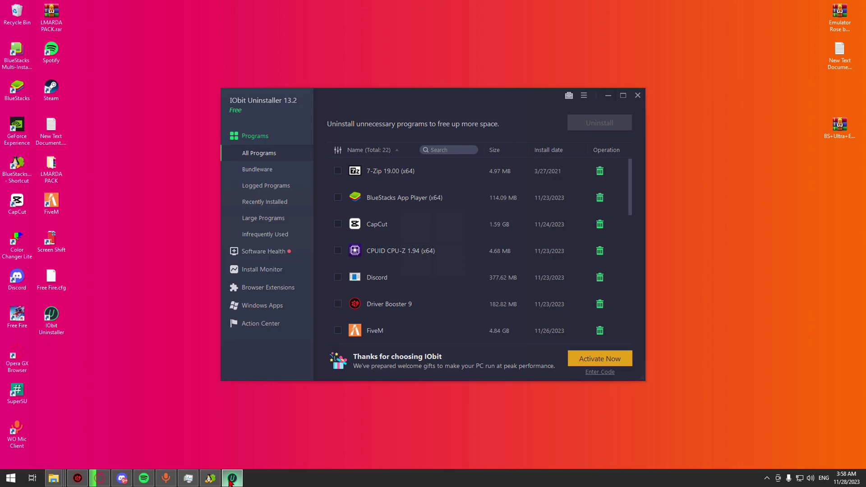
pyautogui.click(338, 197)
pyautogui.click(337, 171)
pyautogui.click(599, 122)
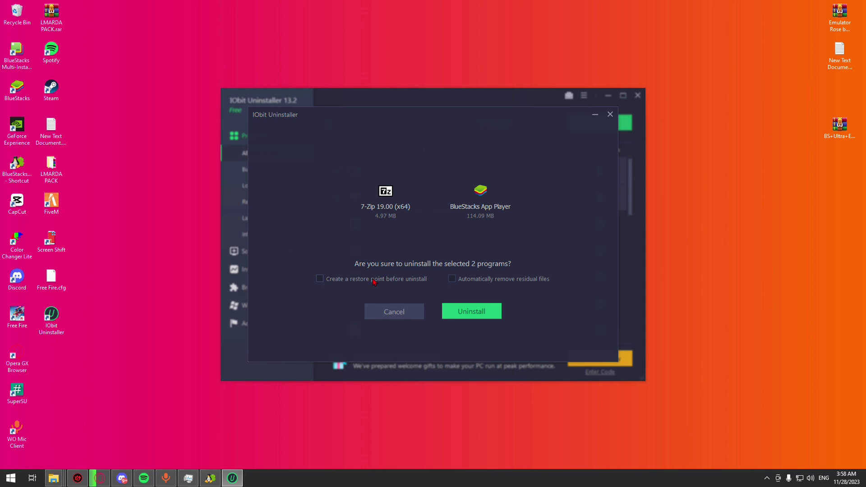
pyautogui.click(470, 311)
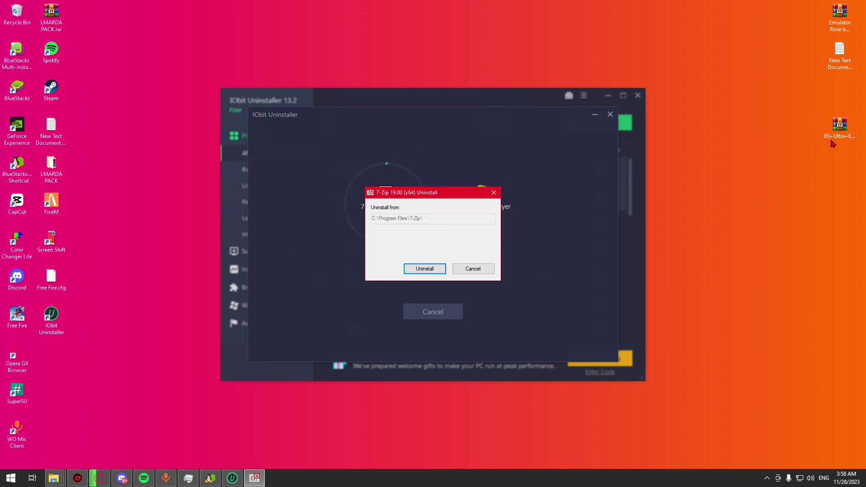
# Step: Complete the 7-Zip and BlueStacks removals without giving a reason, and close IObit Uninstaller
pyautogui.click(426, 268)
pyautogui.click(422, 270)
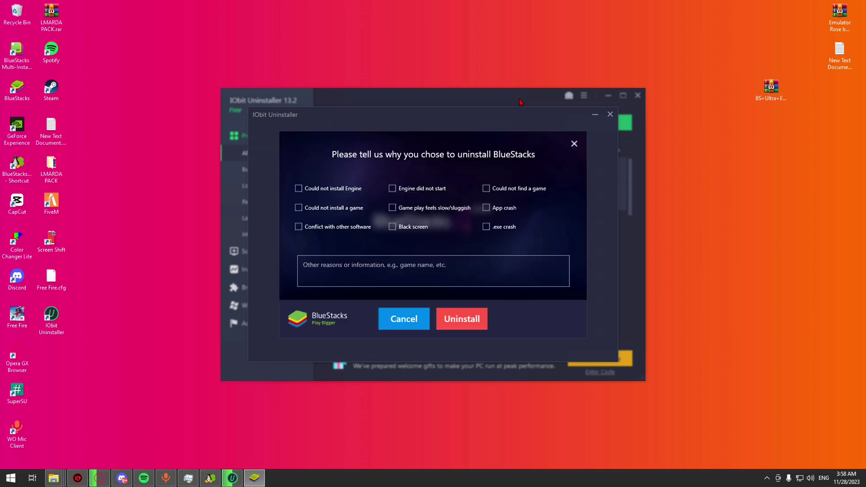
pyautogui.click(461, 318)
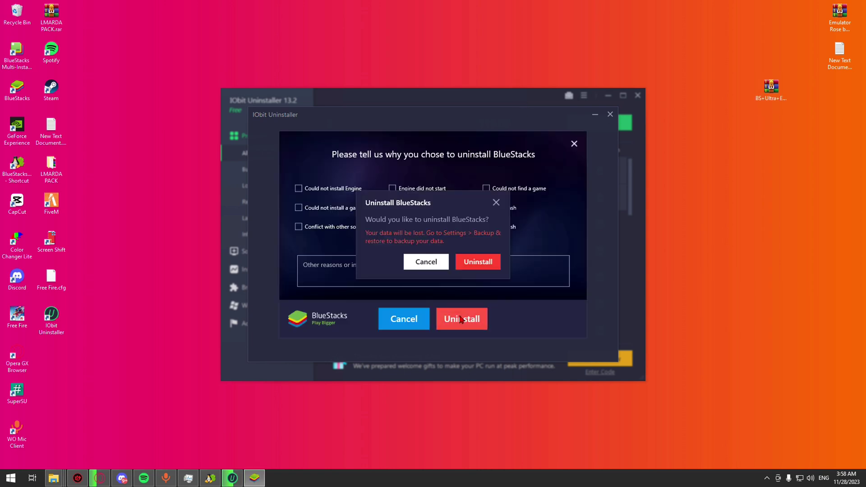
pyautogui.click(477, 265)
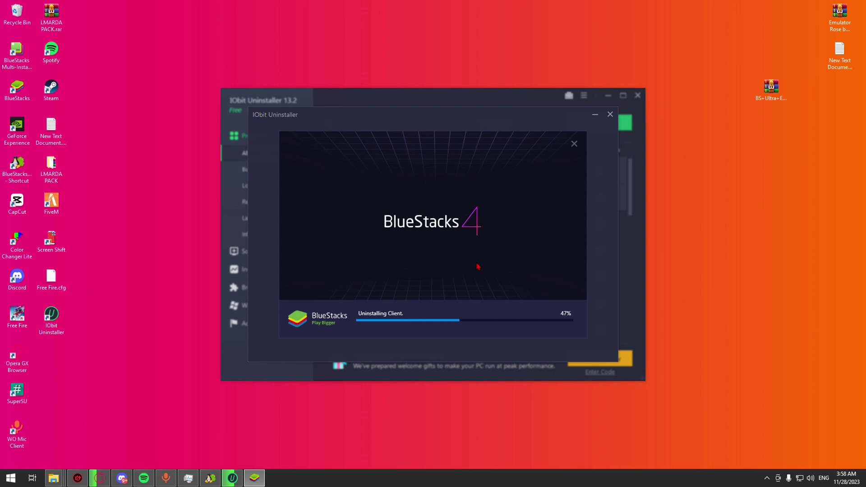
pyautogui.click(531, 314)
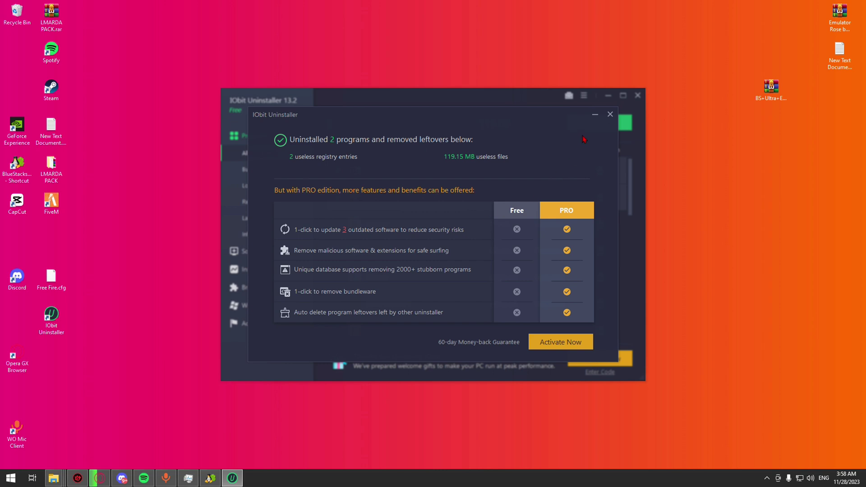
pyautogui.click(610, 115)
pyautogui.click(638, 95)
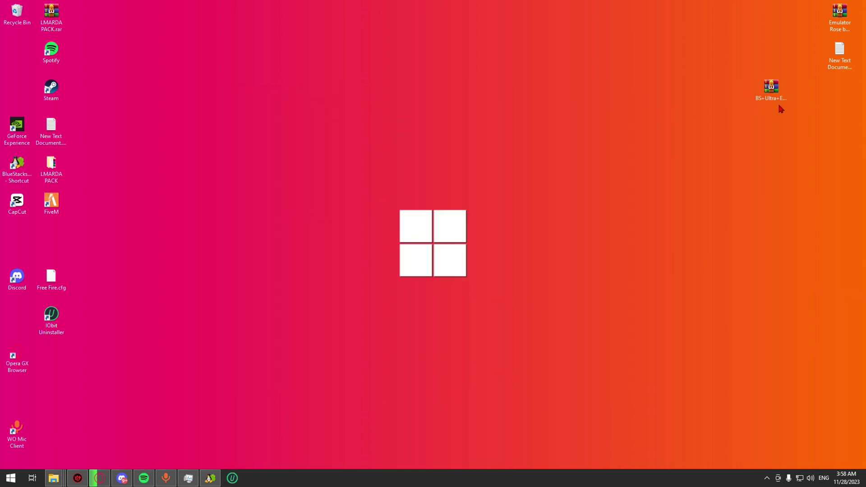
# Step: Extract the BS+Ultra+Ego+Version+Final+Beta+1x.rar archive on the desktop into a folder of the same name
pyautogui.moveTo(773, 89); pyautogui.dragTo(533, 89)
pyautogui.rightClick(541, 93)
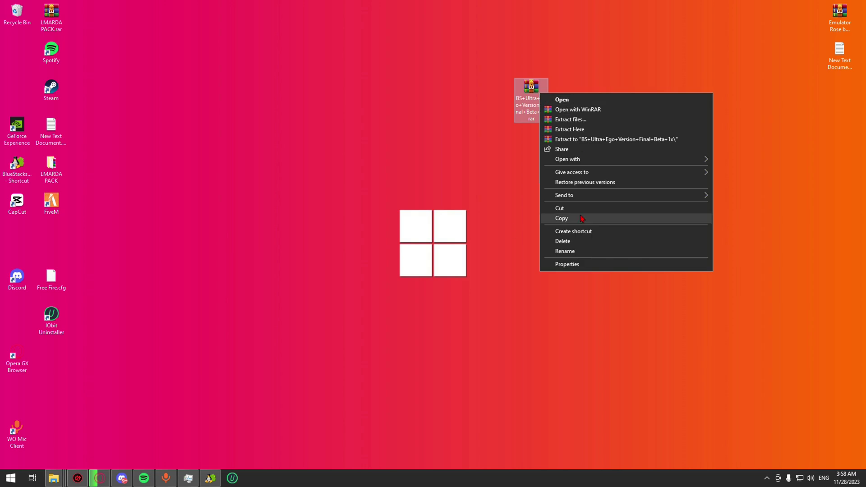
pyautogui.click(582, 144)
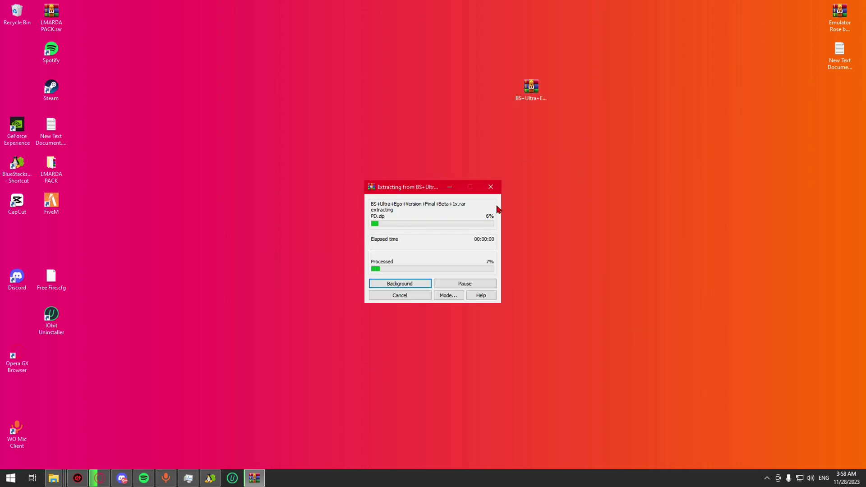
# Step: Sort the icons on the desktop
pyautogui.moveTo(16, 51); pyautogui.dragTo(352, 113)
pyautogui.rightClick(353, 113)
pyautogui.moveTo(316, 125)
pyautogui.click(366, 129)
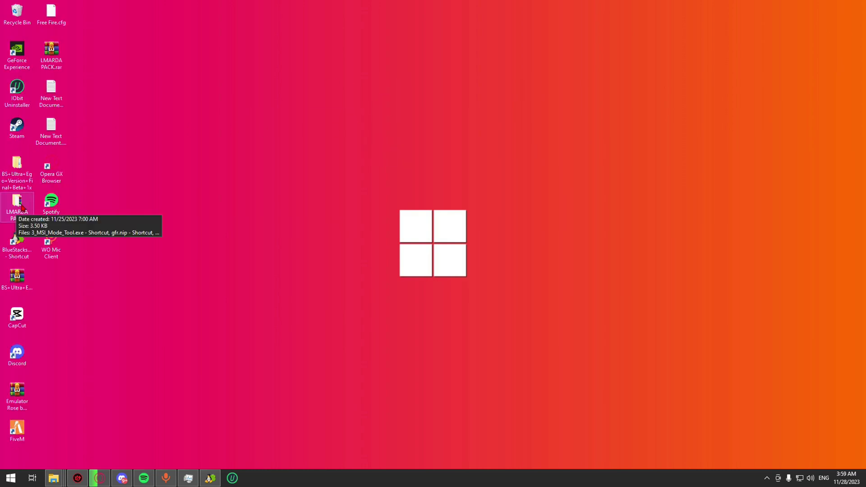
# Step: Run BlueStacksInstaller.exe from the extracted BS Ultra Ego Version Final Beta folder and dismiss the IObit install monitor notification
pyautogui.moveTo(16, 171); pyautogui.dragTo(480, 140)
pyautogui.doubleClick(478, 135)
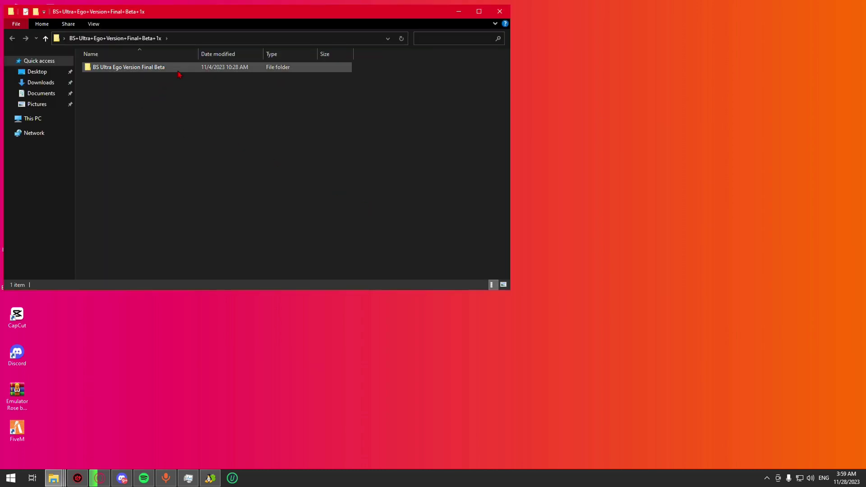
pyautogui.doubleClick(131, 68)
pyautogui.click(140, 105)
pyautogui.rightClick(142, 109)
pyautogui.click(171, 126)
pyautogui.click(458, 14)
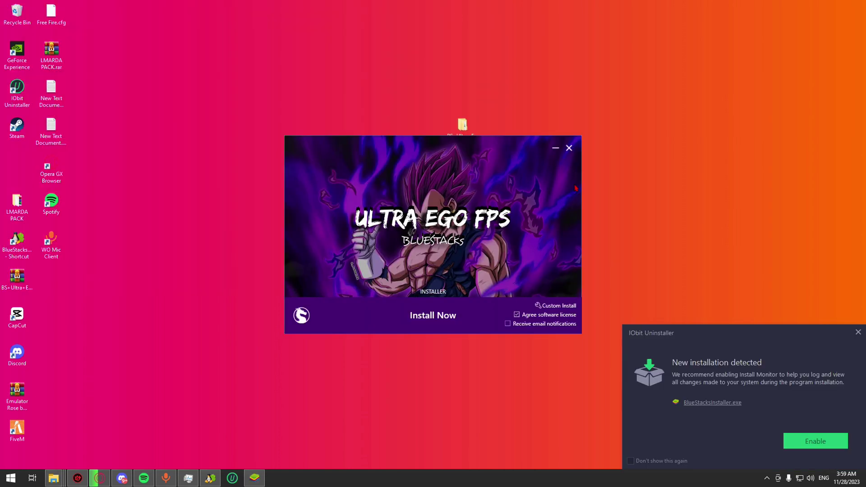
pyautogui.click(859, 333)
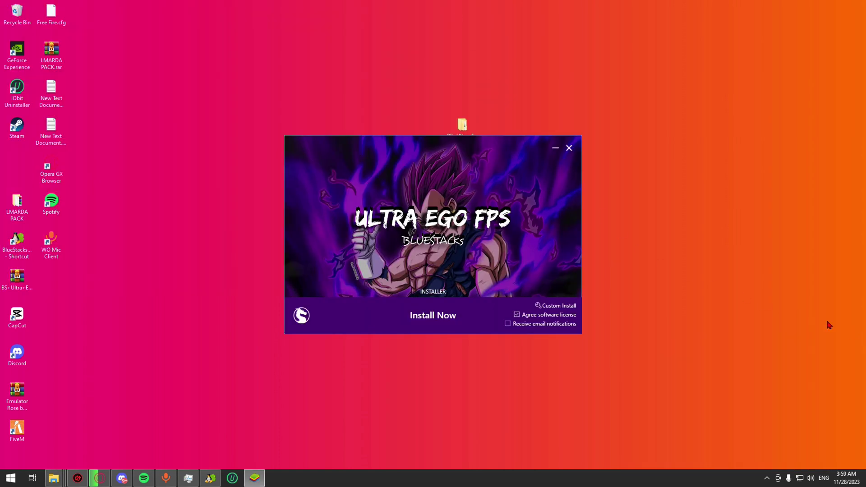
# Step: Install Ultra Ego FPS BlueStacks as a custom install, keeping the data path C:\ProgramData\BlueStacks
pyautogui.moveTo(426, 153); pyautogui.dragTo(417, 168)
pyautogui.moveTo(463, 126); pyautogui.dragTo(26, 166)
pyautogui.click(554, 321)
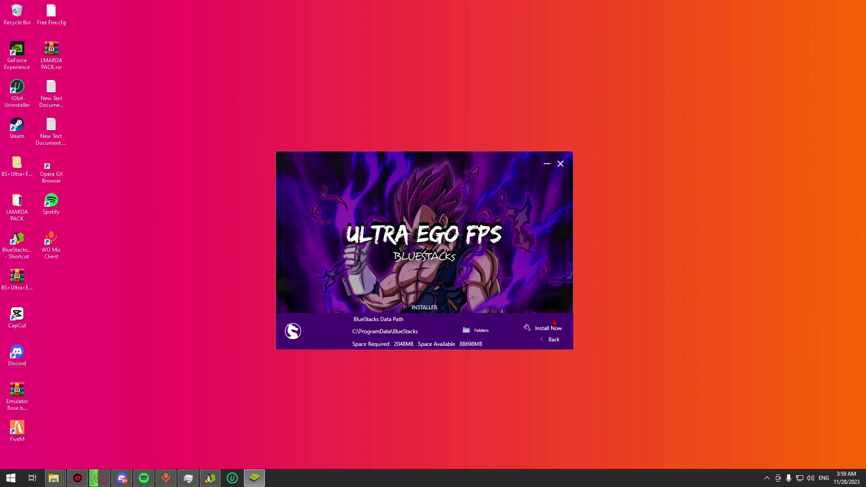
pyautogui.click(469, 334)
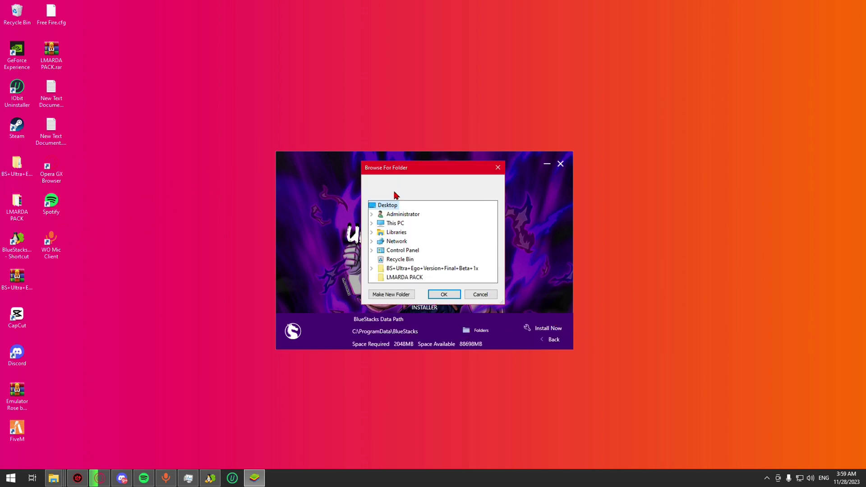
pyautogui.click(480, 296)
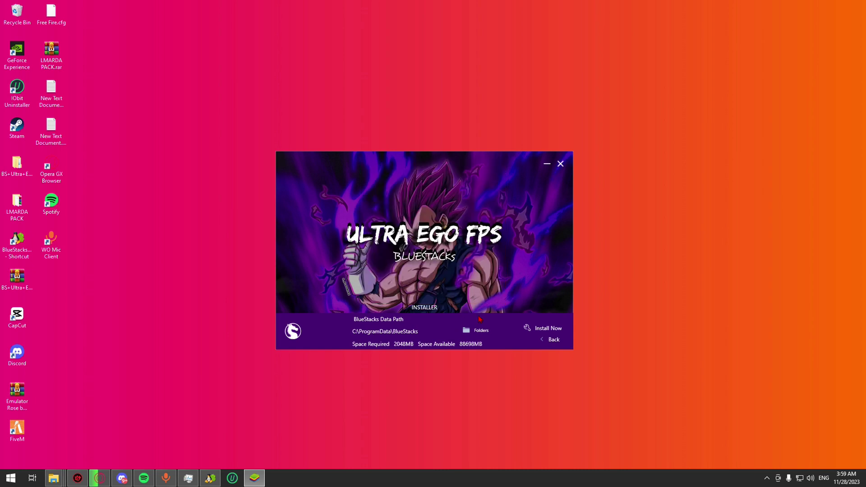
pyautogui.click(547, 331)
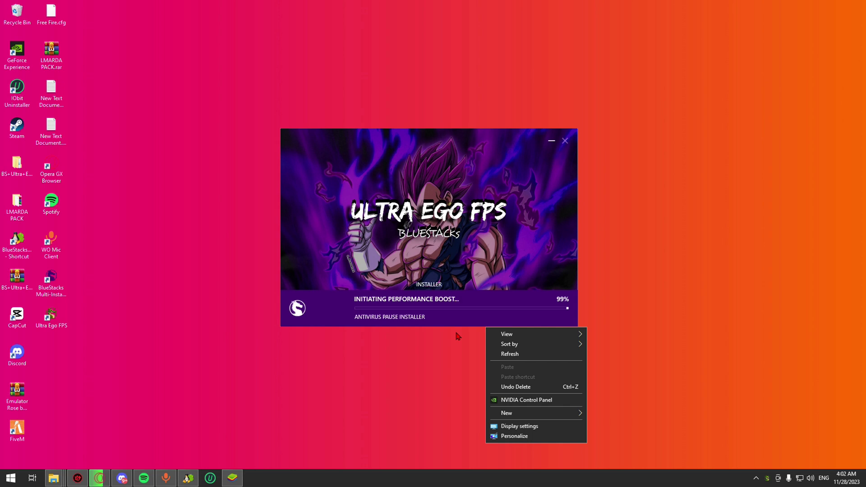
pyautogui.click(452, 337)
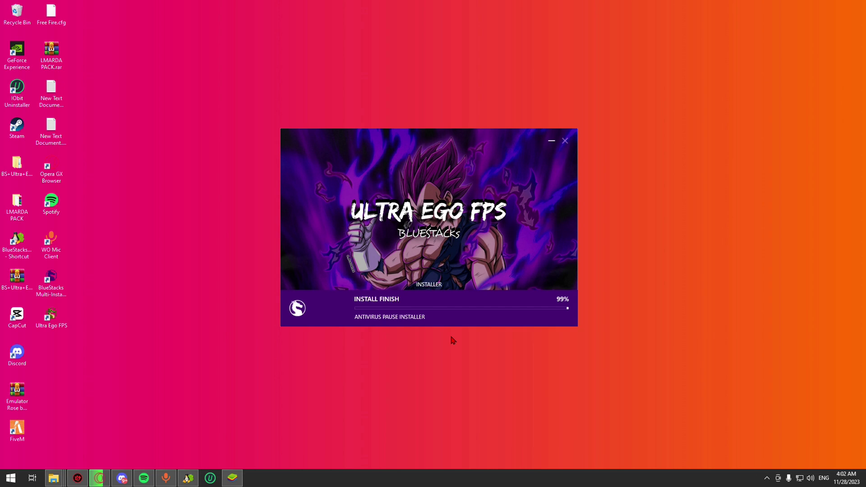
# Step: Bring up BlueStacks Tweaker, launch the newly installed emulator from its installer and force-kill BlueStacks
pyautogui.click(188, 478)
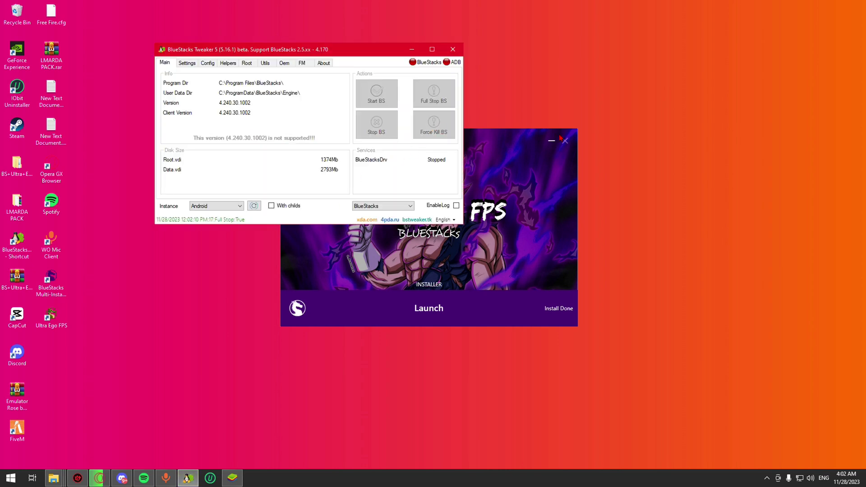
pyautogui.click(429, 307)
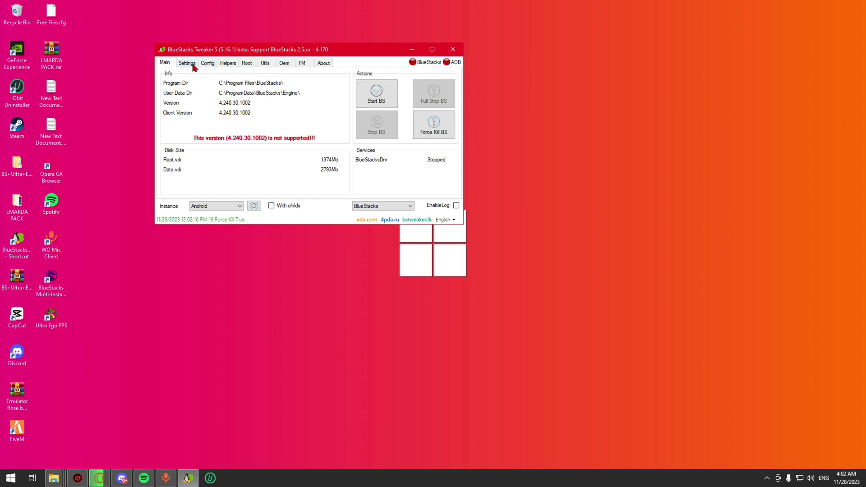
# Step: Apply a guest resolution of 1920x1080 in the BlueStacks Tweaker configuration
pyautogui.click(211, 65)
pyautogui.click(192, 94)
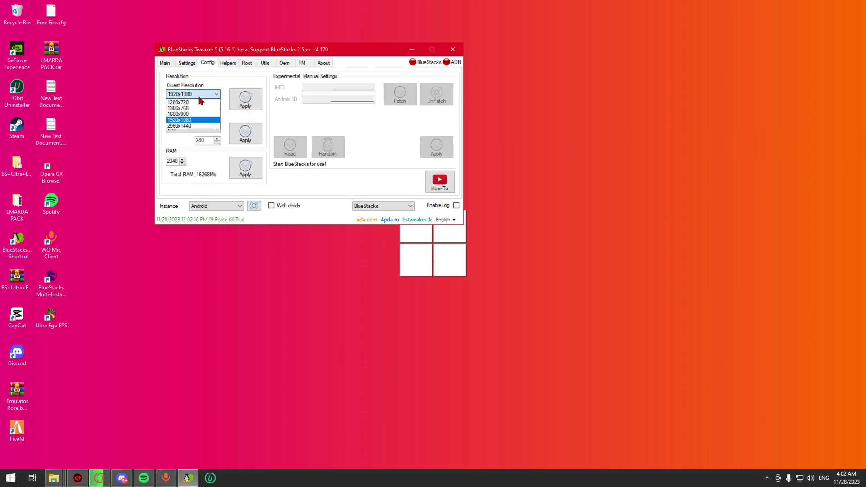
pyautogui.click(187, 120)
pyautogui.click(240, 105)
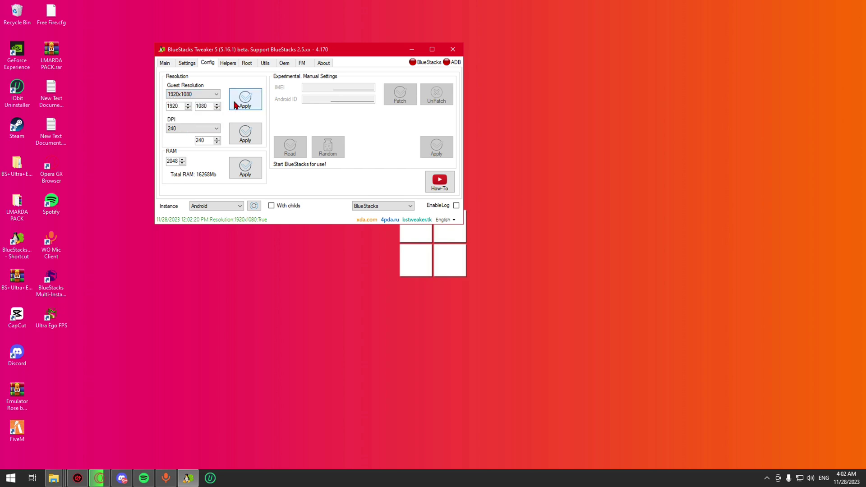
# Step: Set the emulator's DPI to 300, apply it and minimize BlueStacks Tweaker
pyautogui.doubleClick(208, 141)
pyautogui.click(245, 136)
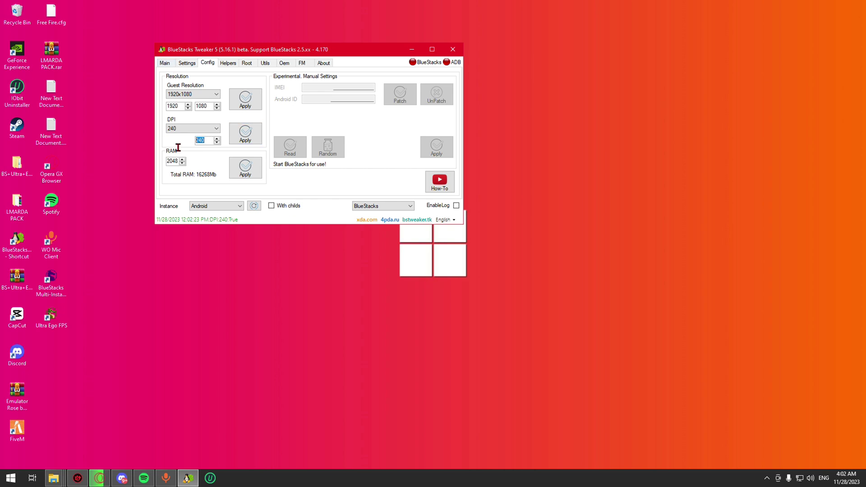
pyautogui.write('300')
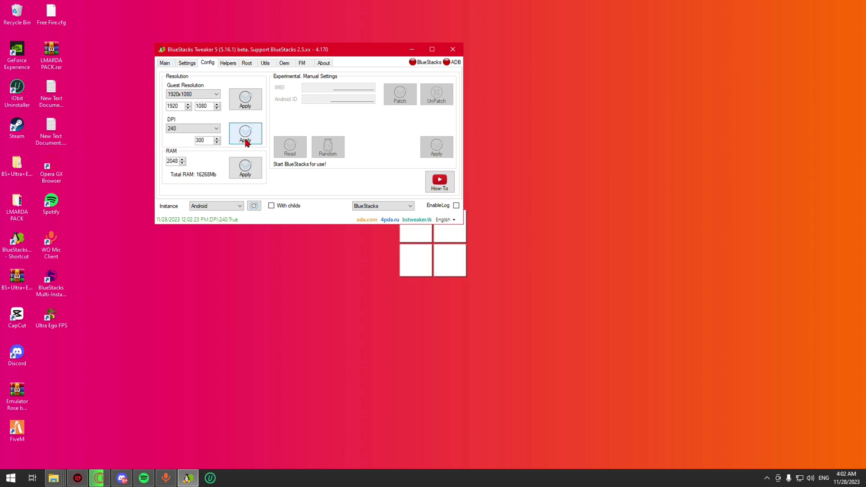
pyautogui.click(165, 65)
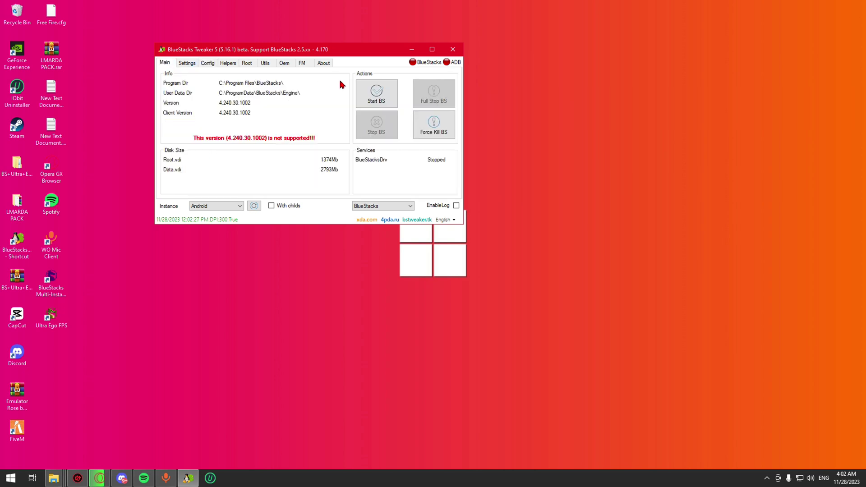
pyautogui.click(412, 50)
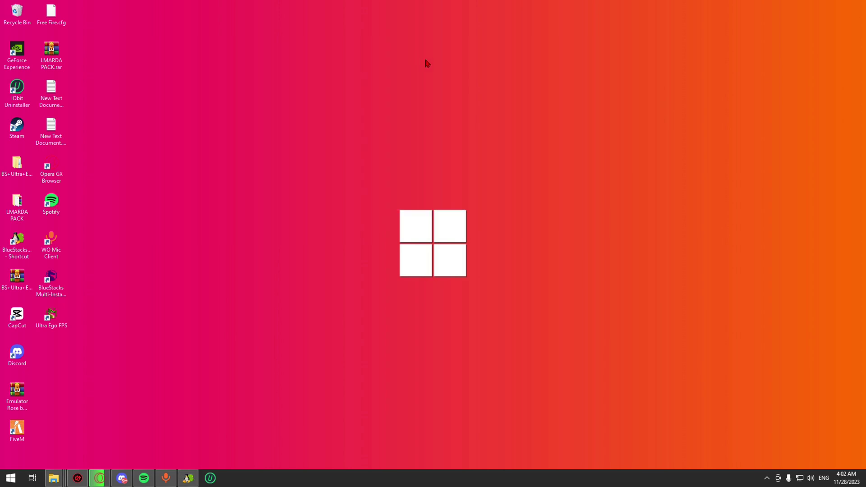
# Step: Start the Ultra Ego FPS emulator and open its settings to review the display and engine options
pyautogui.rightClick(847, 75)
pyautogui.click(847, 100)
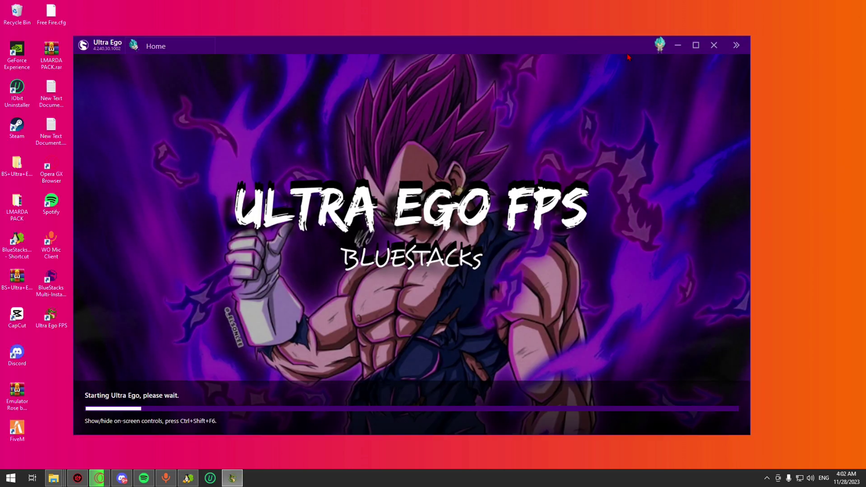
pyautogui.click(660, 44)
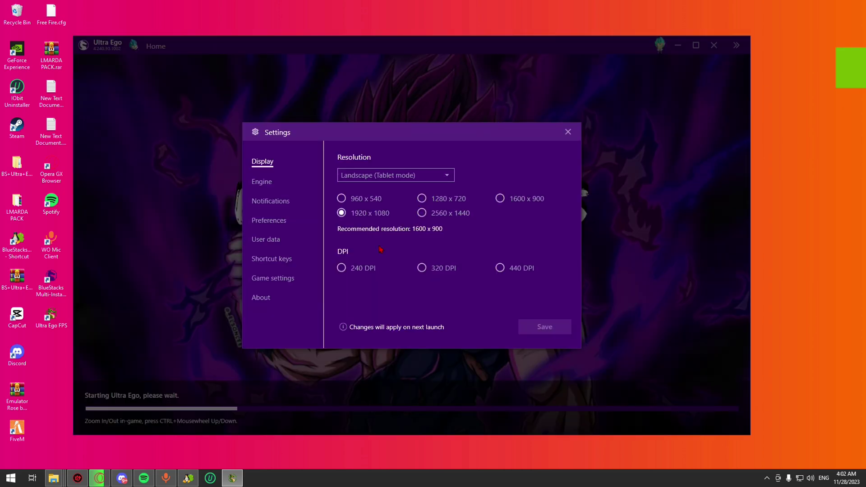
pyautogui.click(261, 181)
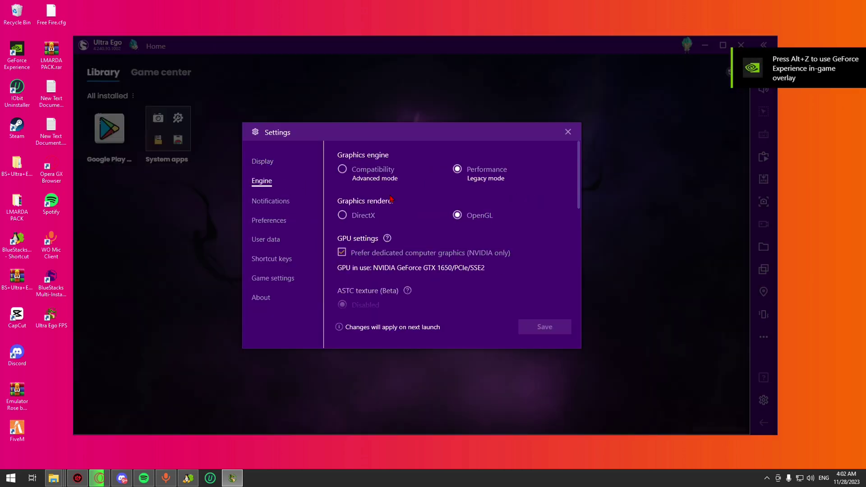
pyautogui.scroll(-1, 453, 224)
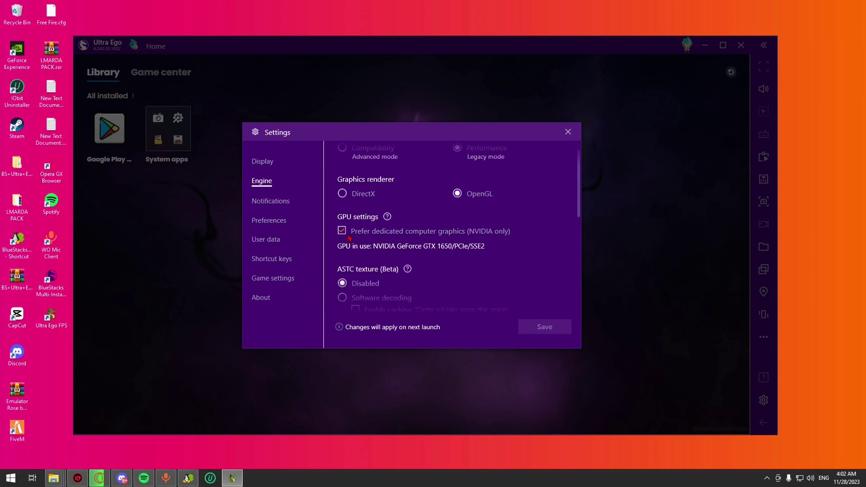
# Step: Open the Registry Editor by running REGEDIT
pyautogui.press('super+r')
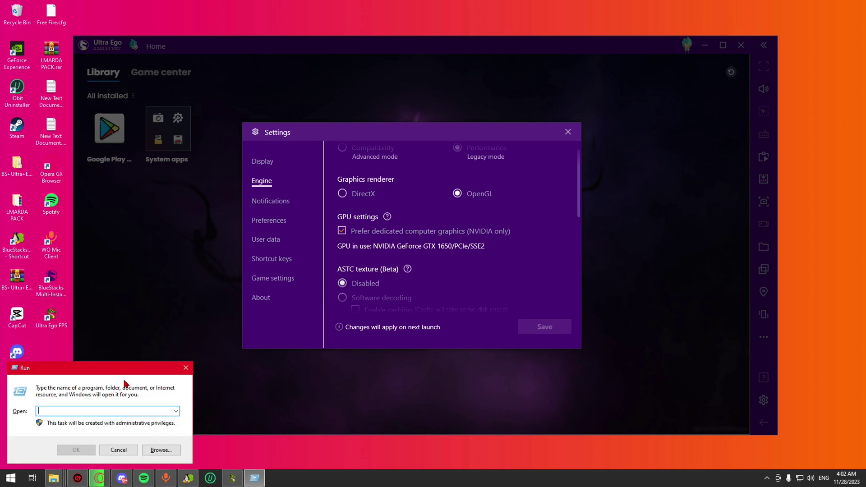
pyautogui.write('REGEDIT')
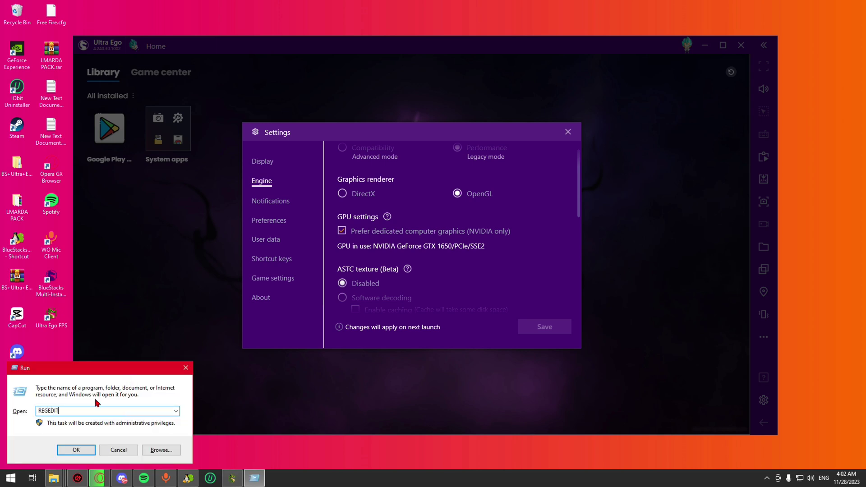
pyautogui.press('Return')
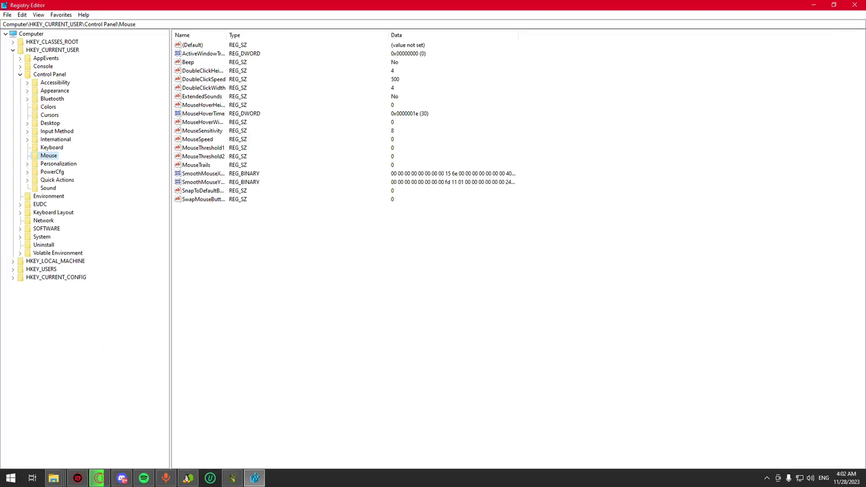
# Step: Minimize the Registry Editor and bring it back by running REGEDIT from a program search
pyautogui.click(814, 5)
pyautogui.click(11, 478)
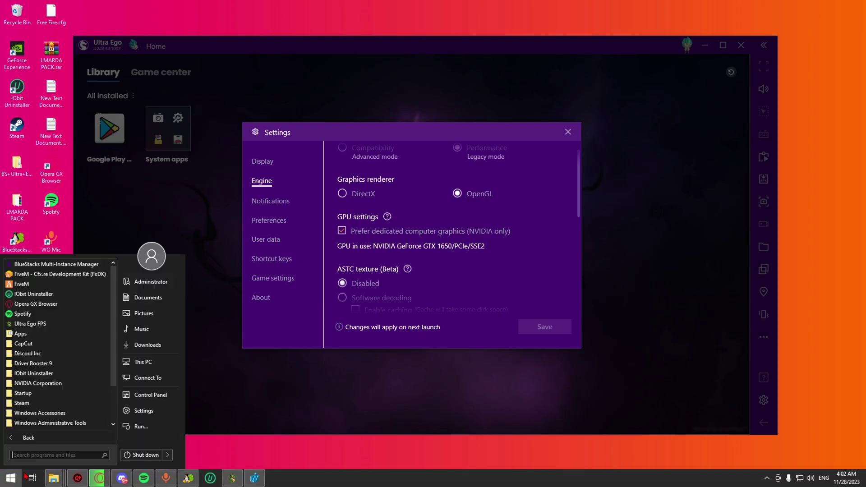
pyautogui.write('REGE')
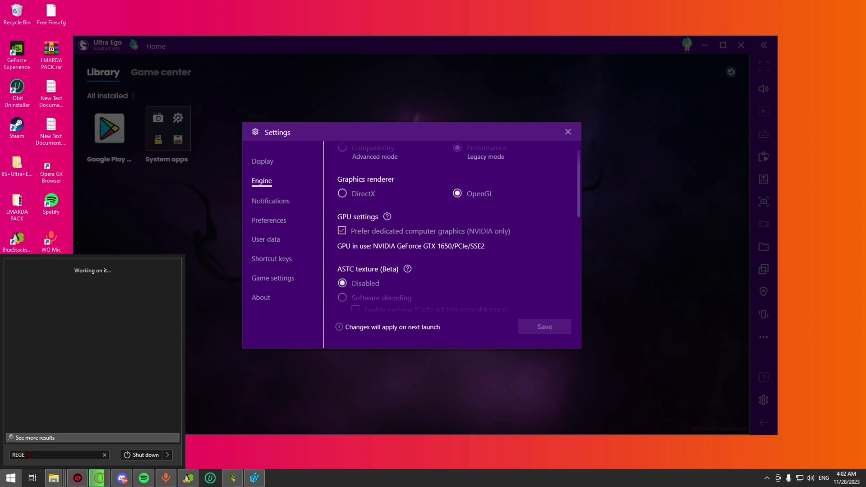
pyautogui.write('DIT')
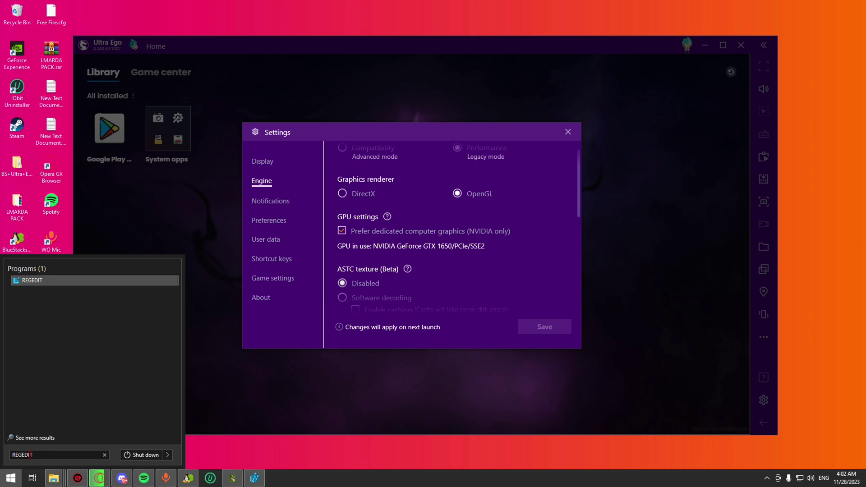
pyautogui.press('Return')
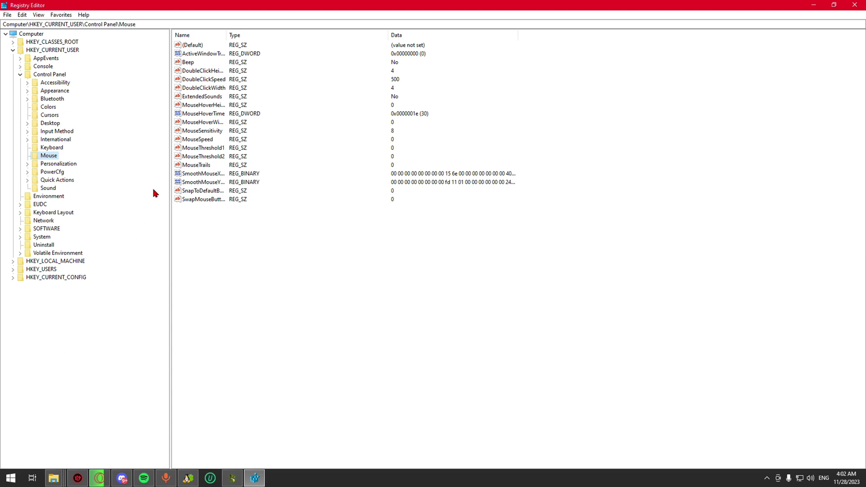
# Step: Collapse HKEY_CURRENT_USER and open the registry key HKEY_LOCAL_MACHINE\SOFTWARE\BlueStacks\Config
pyautogui.click(13, 51)
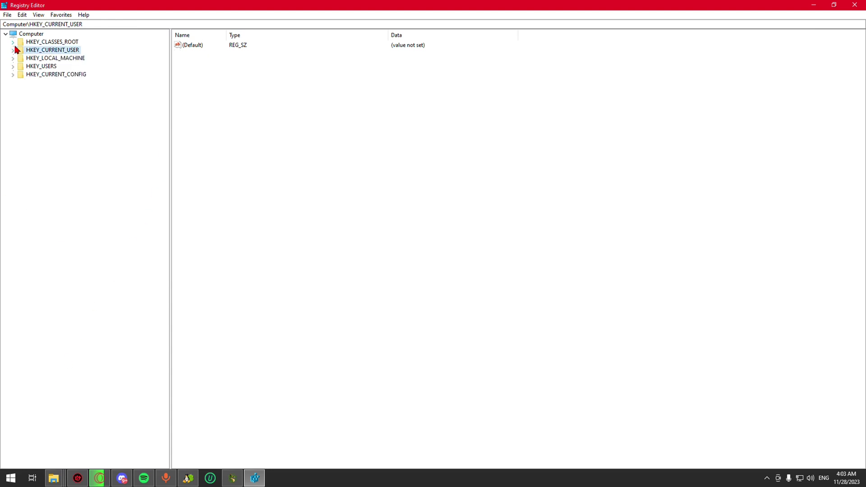
pyautogui.click(13, 59)
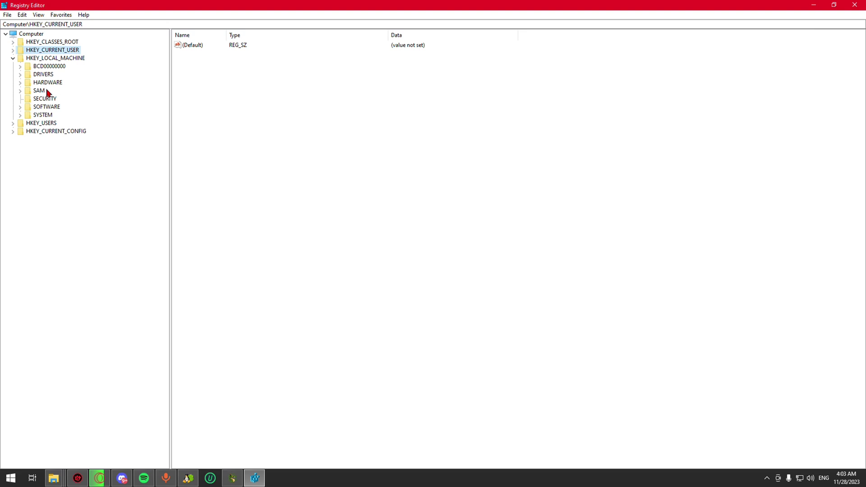
pyautogui.click(20, 107)
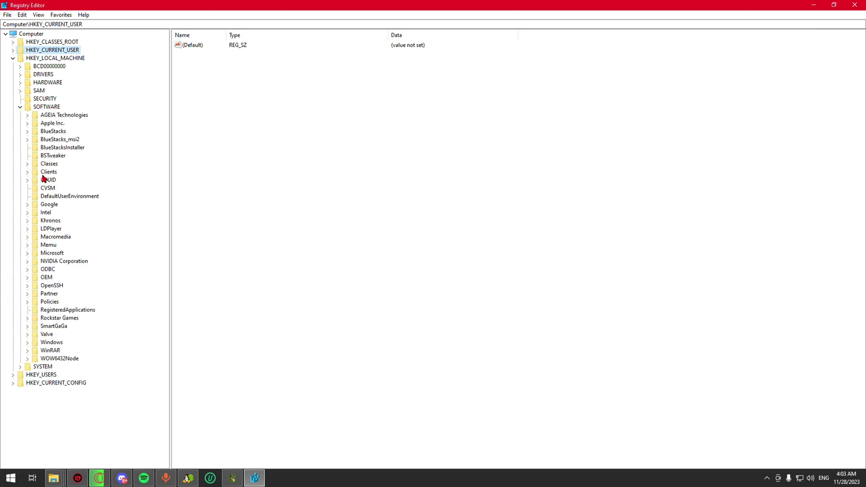
pyautogui.click(27, 132)
pyautogui.click(47, 132)
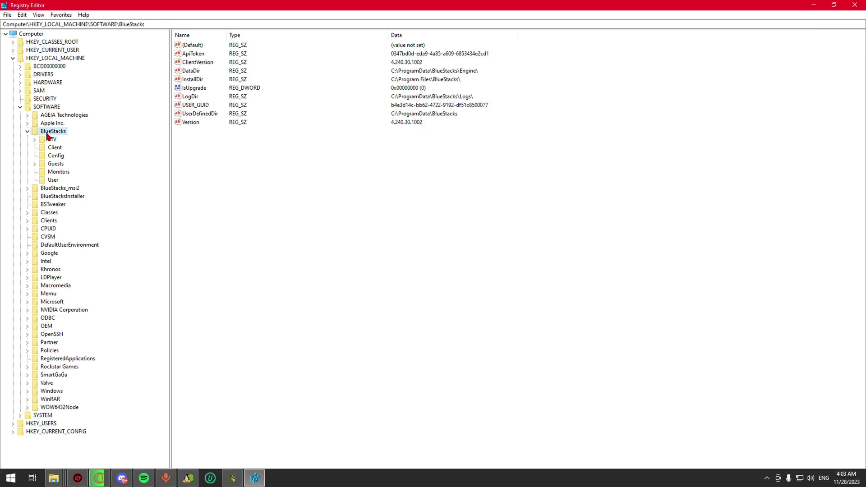
pyautogui.click(55, 155)
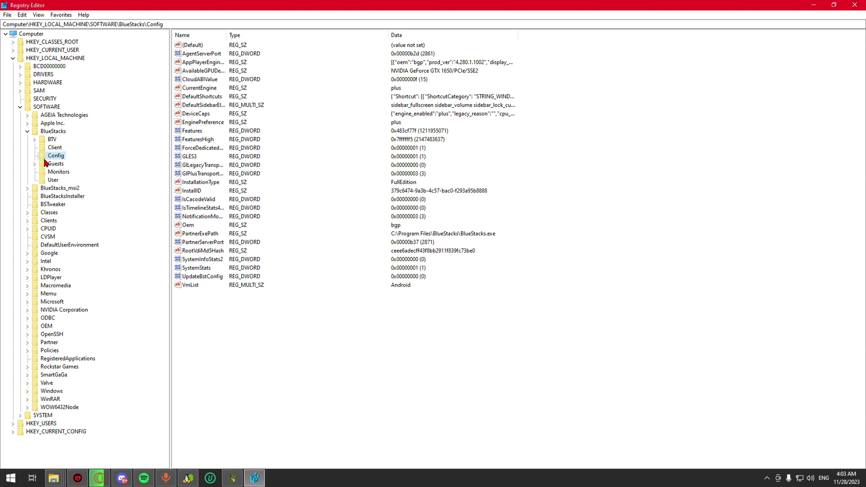
# Step: Set the ForceDedicatedGPU value in the Config key to 1 and close the Registry Editor
pyautogui.click(206, 151)
pyautogui.doubleClick(206, 151)
pyautogui.write('0')
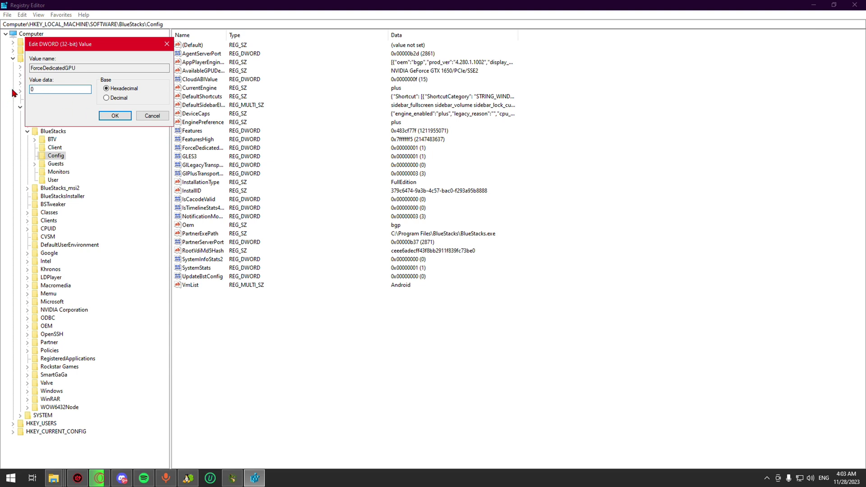
pyautogui.press('BackSpace')
pyautogui.write('1')
pyautogui.click(113, 116)
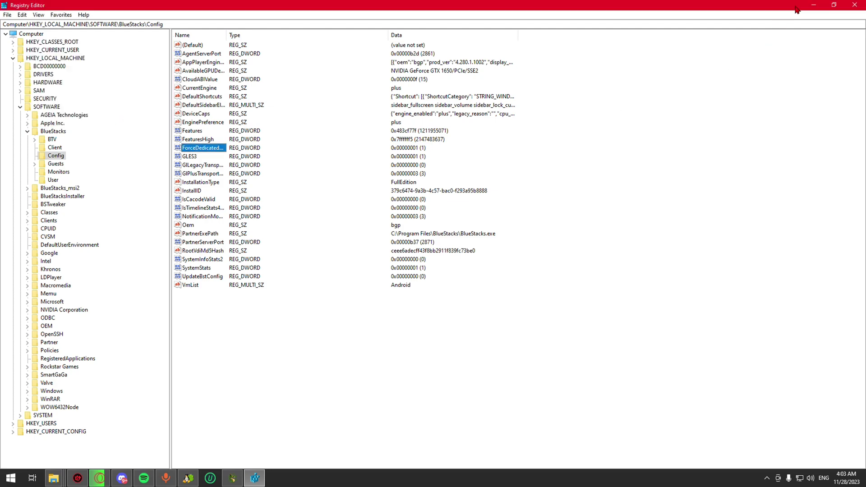
pyautogui.click(855, 4)
# Step: Set the emulator engine's CPU to High (4 Cores) and its custom RAM to 4096 MB, and save the changes
pyautogui.scroll(-5, 358, 221)
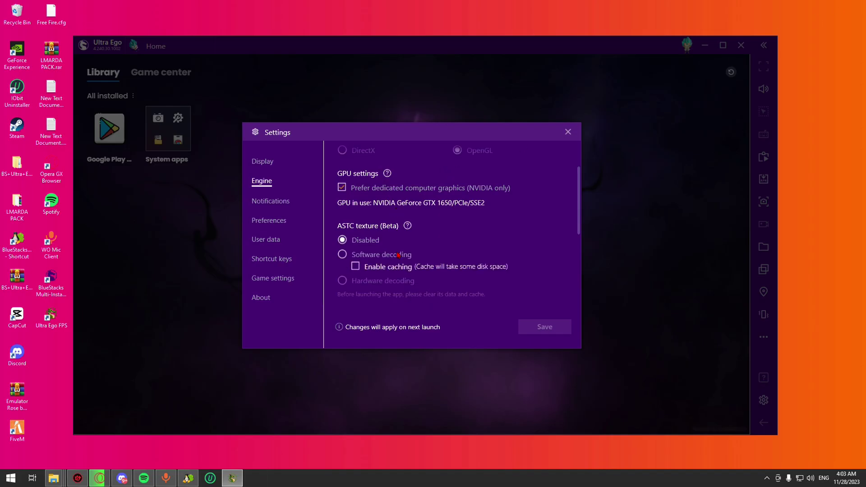
pyautogui.click(421, 247)
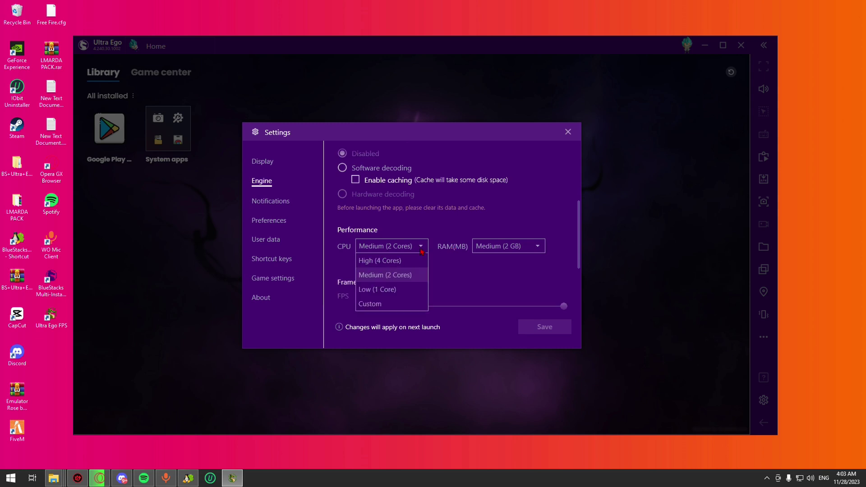
pyautogui.click(387, 260)
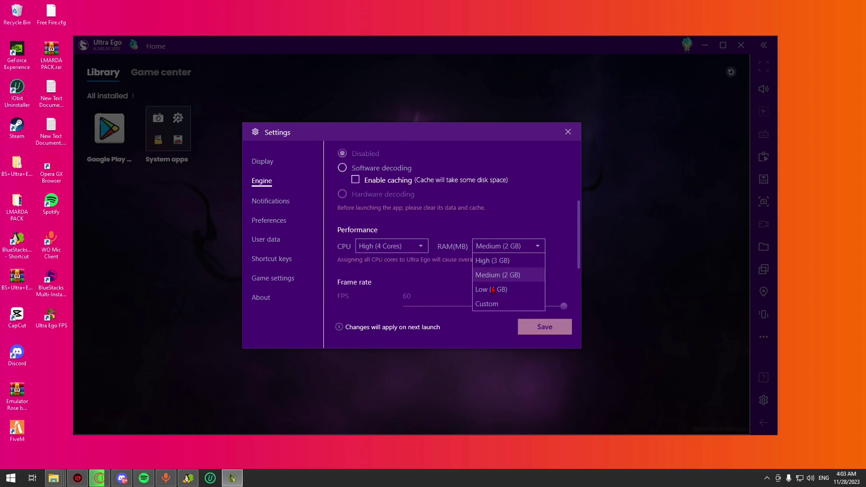
pyautogui.click(494, 304)
pyautogui.moveTo(491, 274); pyautogui.dragTo(595, 275)
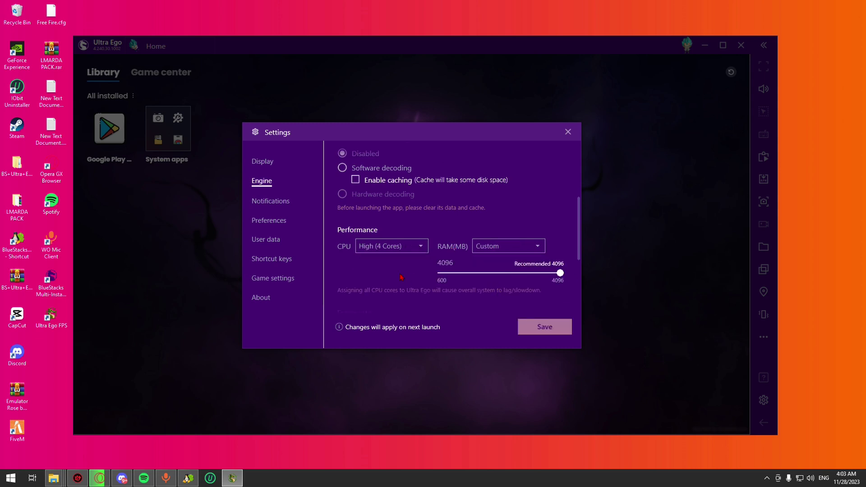
pyautogui.scroll(-5, 406, 278)
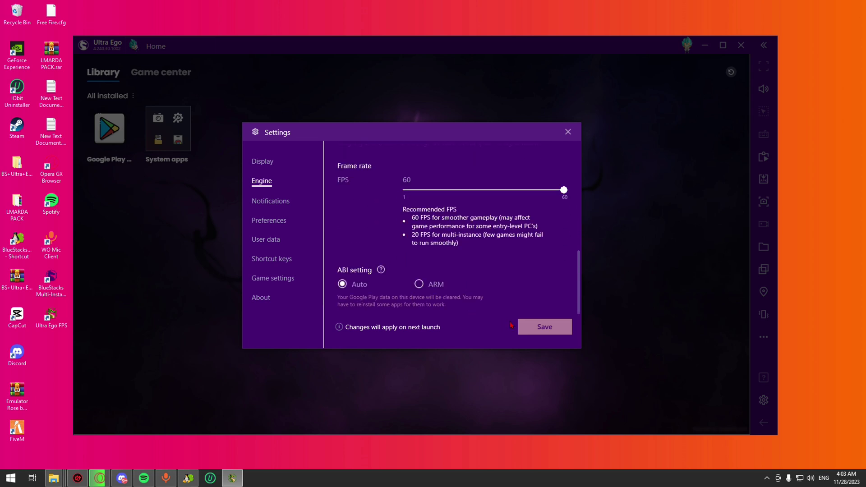
pyautogui.click(539, 327)
pyautogui.click(473, 258)
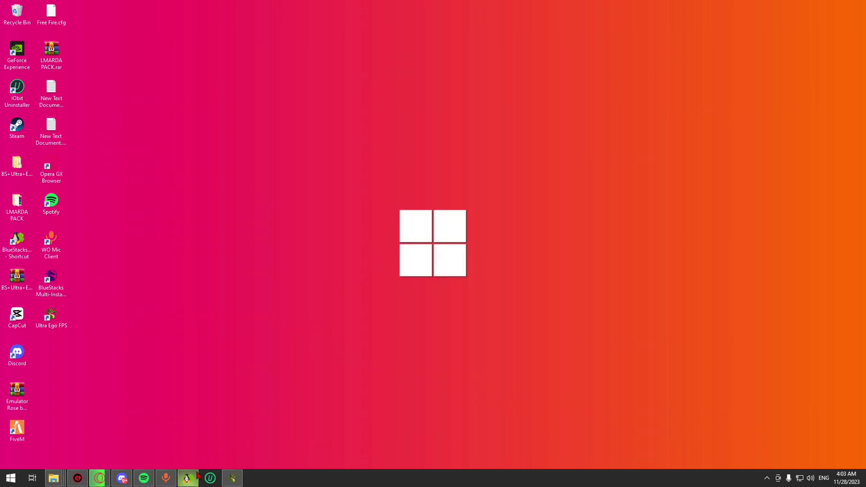
# Step: Force kill BlueStacks from BlueStacks Tweaker and unlock it for root access
pyautogui.click(188, 479)
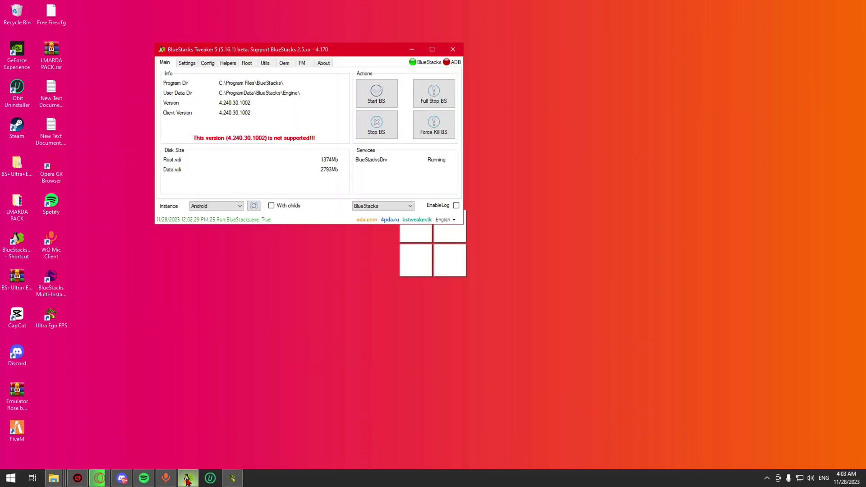
pyautogui.click(433, 125)
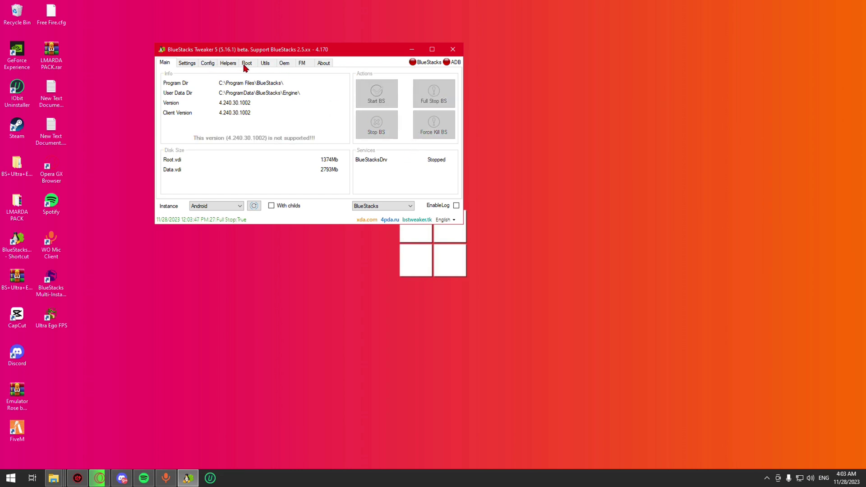
pyautogui.click(246, 63)
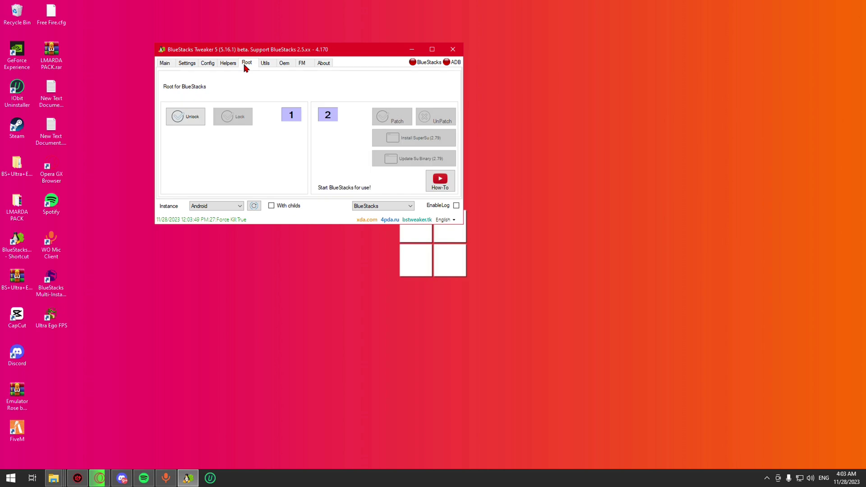
pyautogui.click(181, 116)
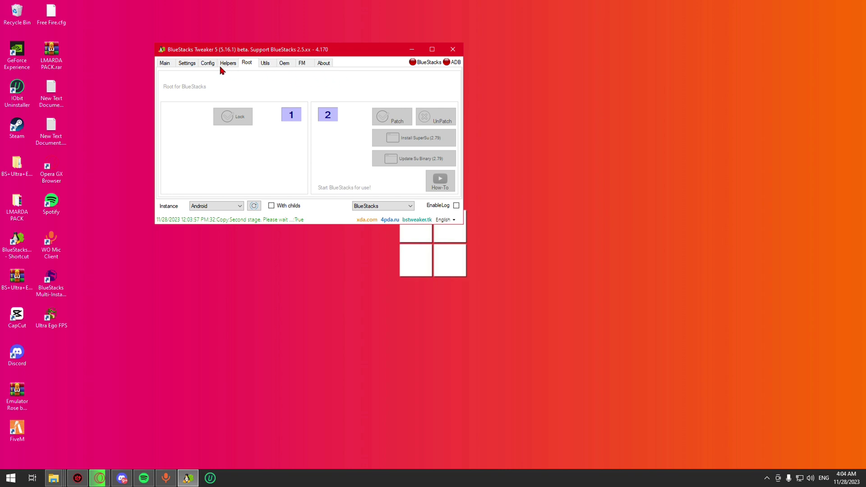
# Step: Start BlueStacks from BlueStacks Tweaker and minimize the tweaker
pyautogui.click(164, 64)
pyautogui.click(377, 93)
pyautogui.click(411, 51)
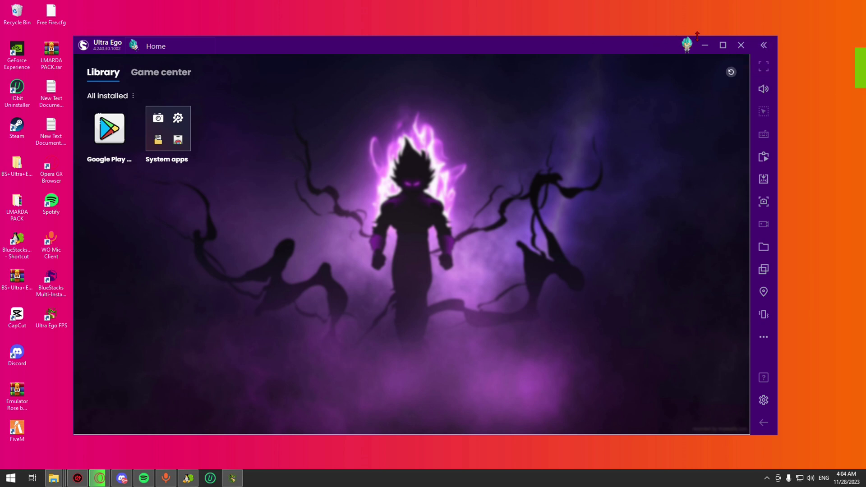
# Step: Enable high frame rates and the gameplay FPS display in the emulator's engine settings, set FPS to 90 and save
pyautogui.click(687, 45)
pyautogui.click(644, 71)
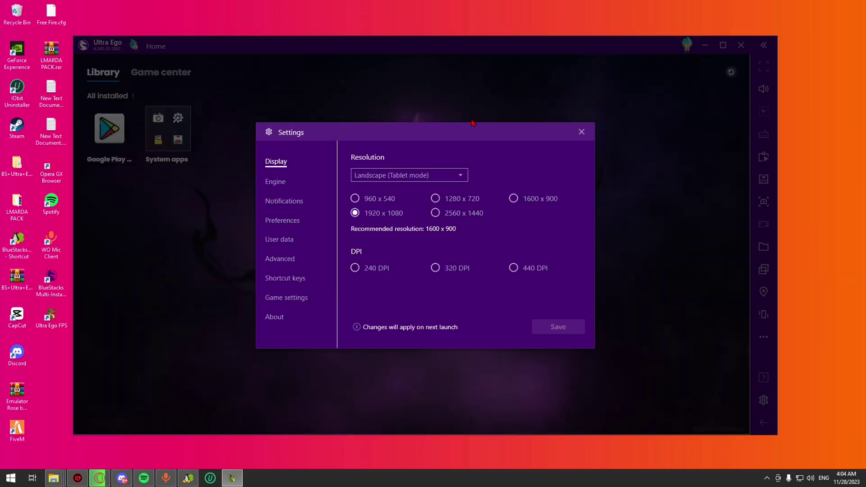
pyautogui.click(273, 186)
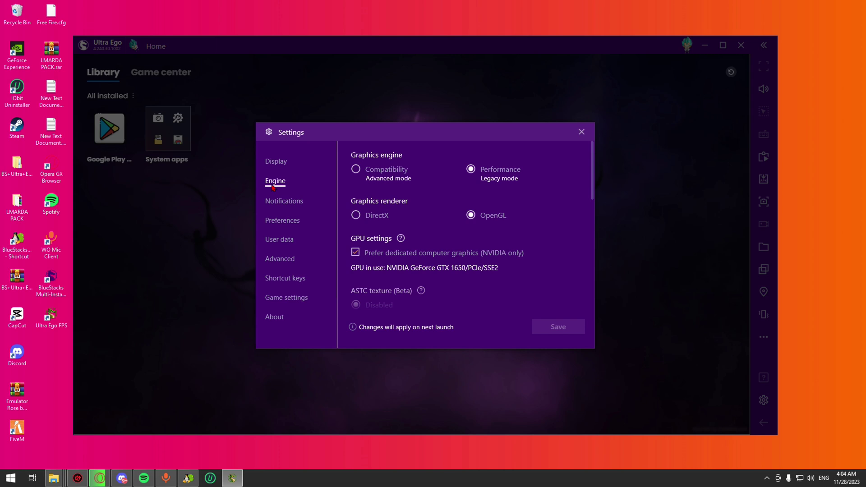
pyautogui.scroll(-5, 368, 238)
pyautogui.scroll(-5, 367, 238)
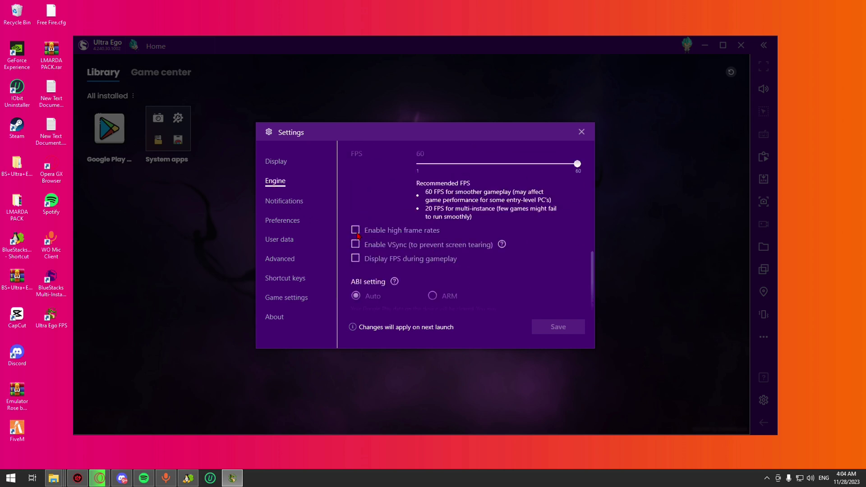
pyautogui.click(356, 231)
pyautogui.moveTo(443, 165); pyautogui.dragTo(462, 170)
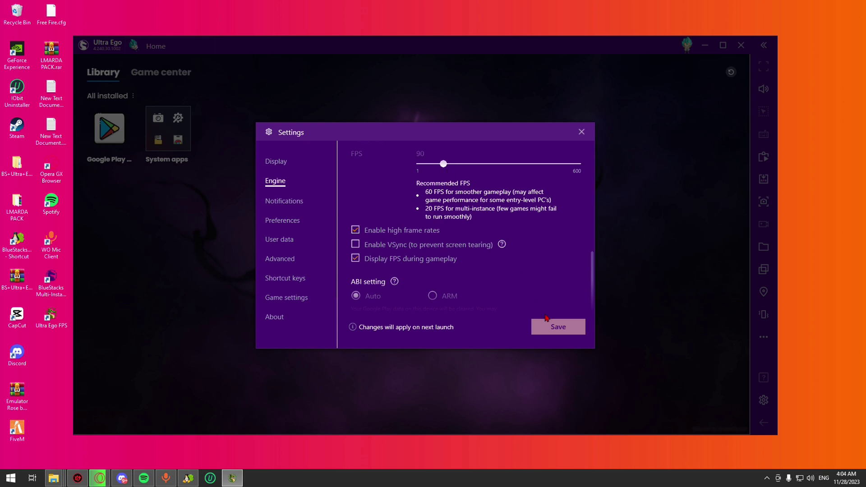
pyautogui.click(551, 328)
pyautogui.scroll(2, 513, 196)
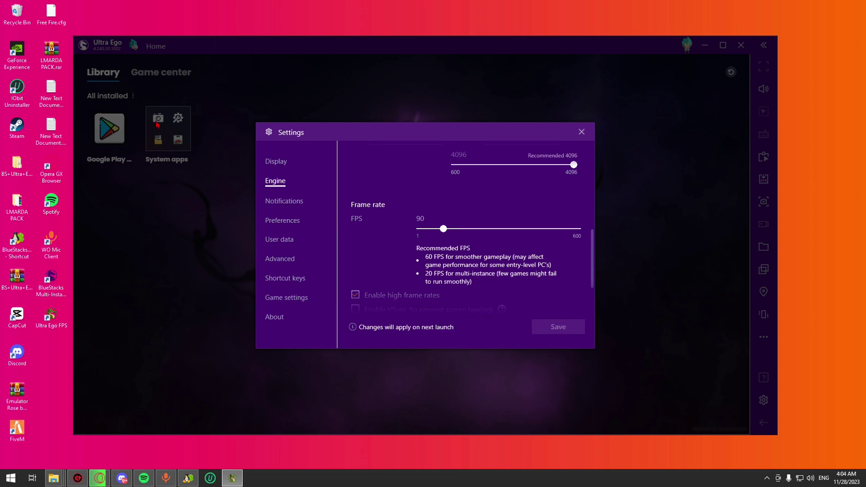
# Step: Choose the predefined Asus ROG 2 device profile in the advanced settings, save it and close the settings
pyautogui.click(280, 258)
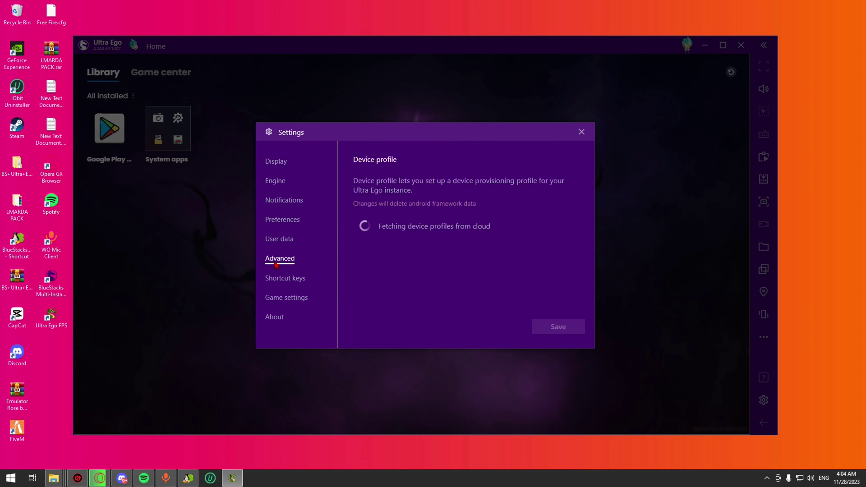
pyautogui.click(410, 235)
pyautogui.scroll(2, 412, 259)
pyautogui.click(416, 252)
pyautogui.click(547, 326)
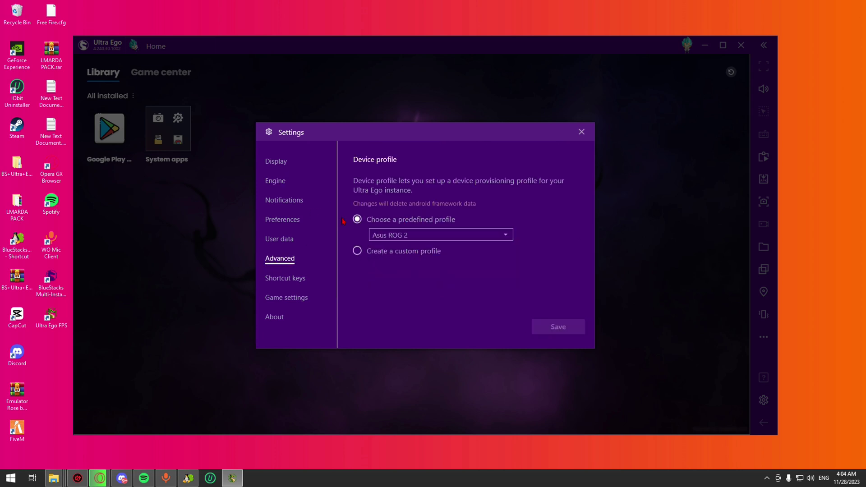
pyautogui.click(582, 132)
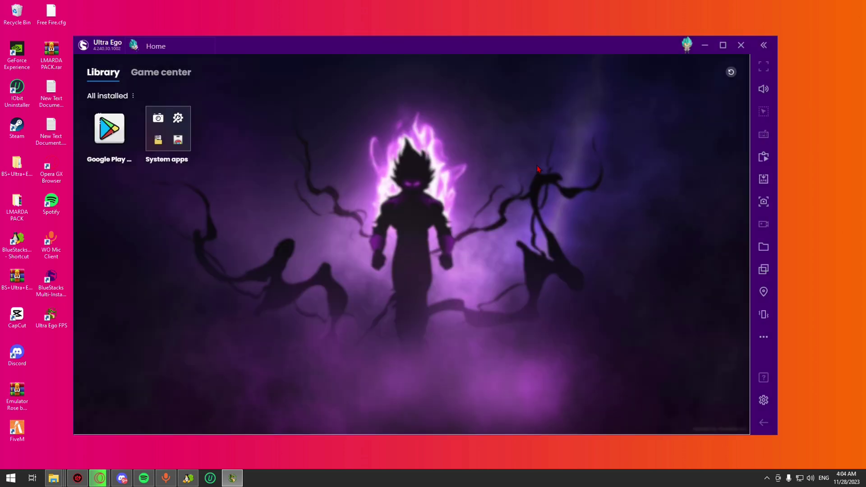
# Step: Apply the root patch and install SuperSU (2.79) from BlueStacks Tweaker, then minimize the tweaker
pyautogui.click(189, 478)
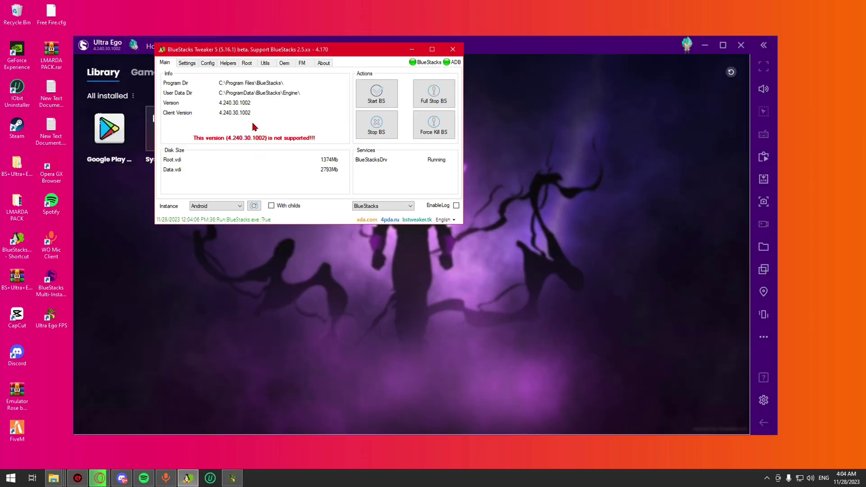
pyautogui.click(246, 64)
pyautogui.click(386, 121)
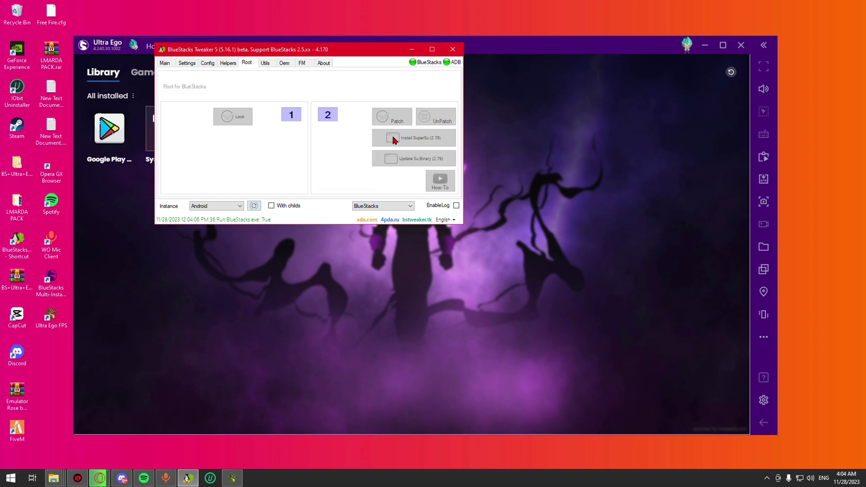
pyautogui.click(393, 139)
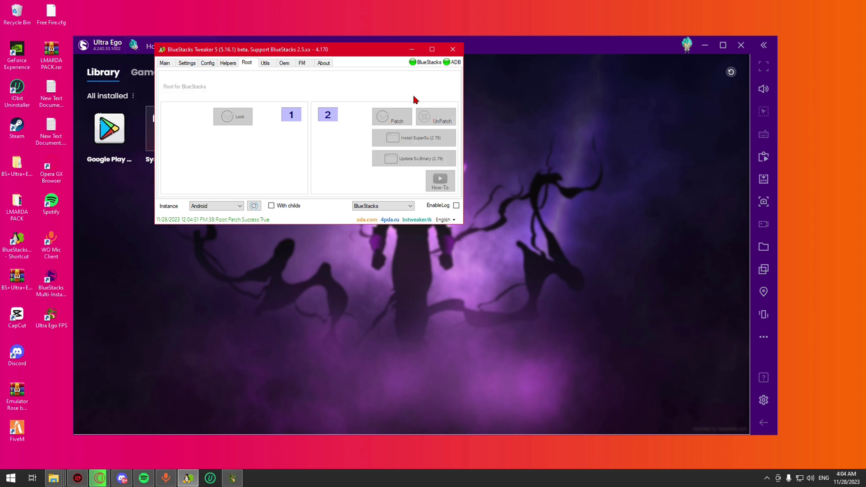
pyautogui.click(412, 51)
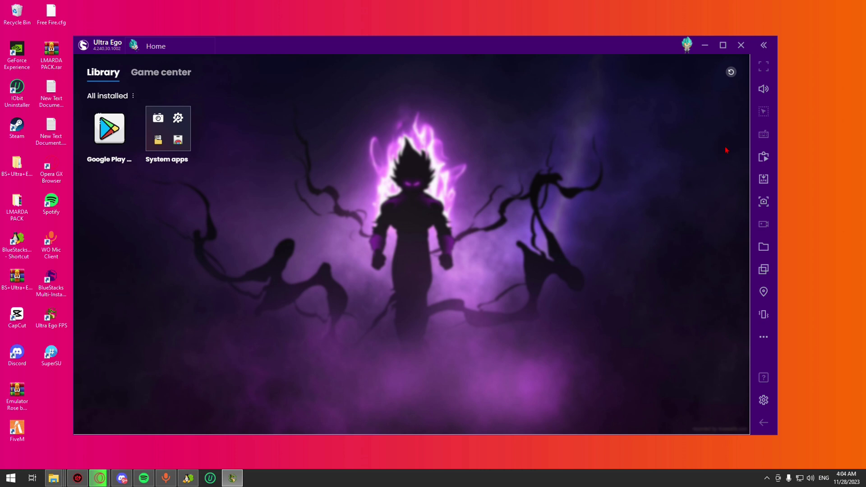
# Step: Install FREE_FIRE_V7A_ATUALIZADO_XAPK.xapk from New Volume (E:) into the emulator
pyautogui.click(763, 182)
pyautogui.click(764, 179)
pyautogui.click(115, 118)
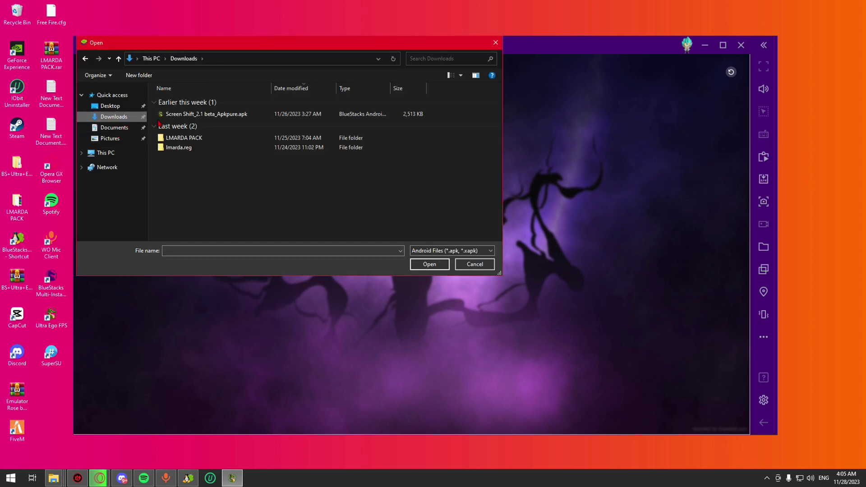
pyautogui.click(105, 153)
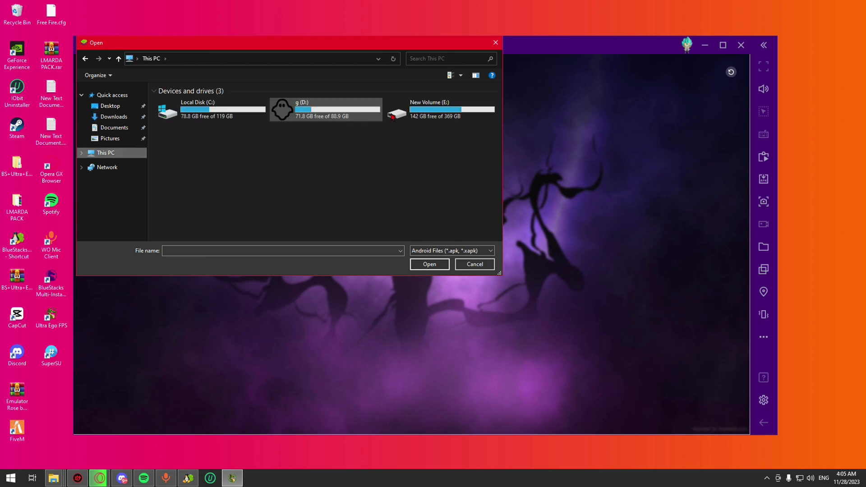
pyautogui.doubleClick(416, 117)
pyautogui.scroll(-3, 235, 180)
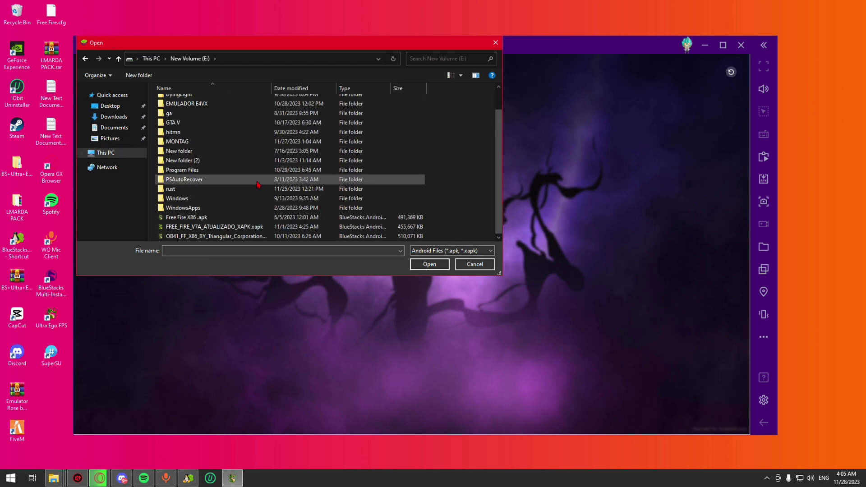
pyautogui.click(238, 227)
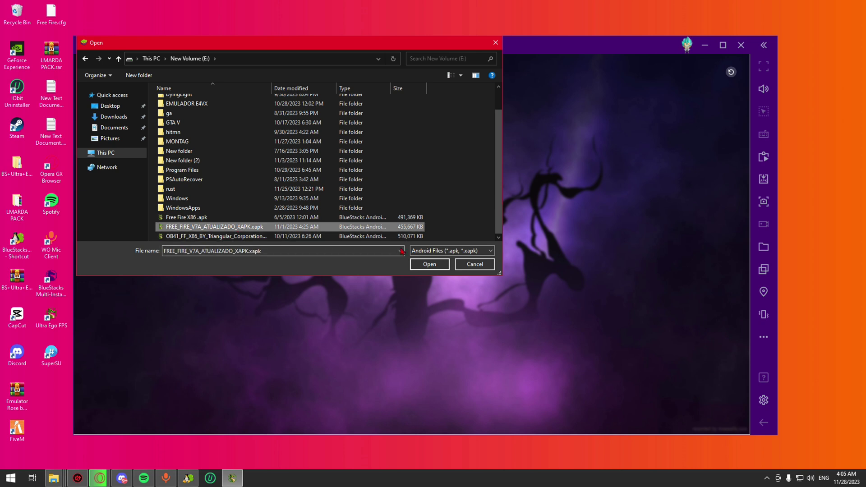
pyautogui.click(427, 265)
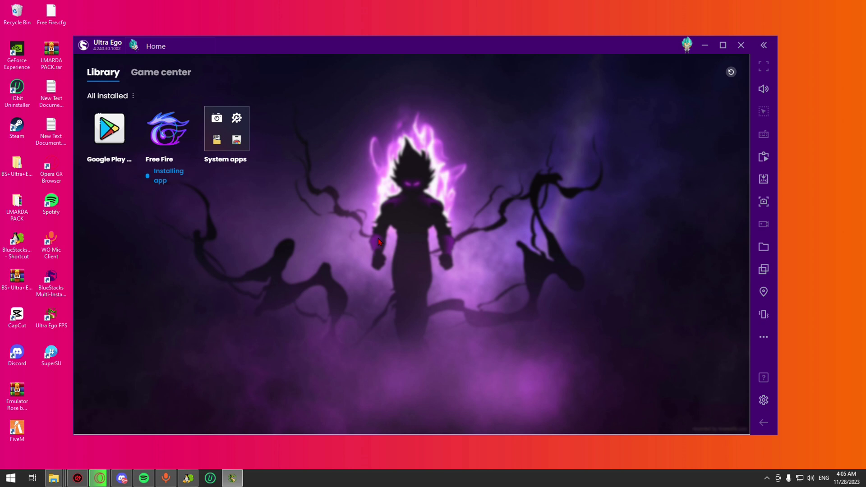
# Step: Set the touch & hold delay to Short in the Android accessibility settings and close Android Settings
pyautogui.click(227, 146)
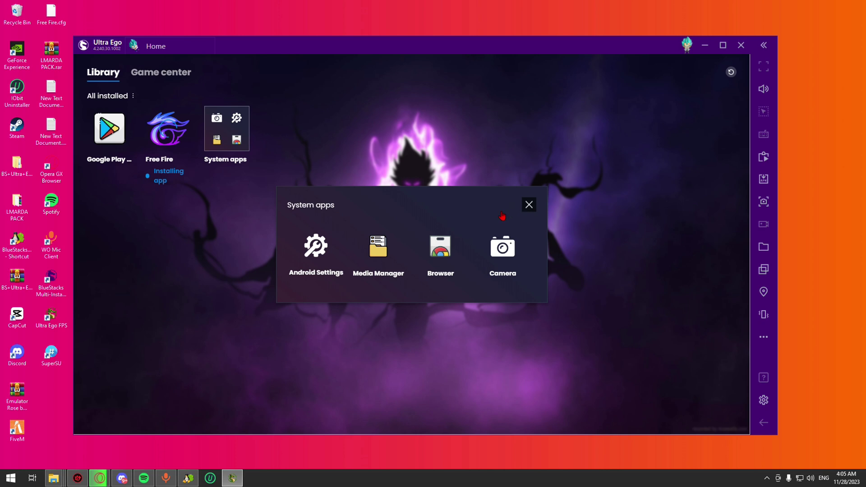
pyautogui.scroll(-3, 319, 275)
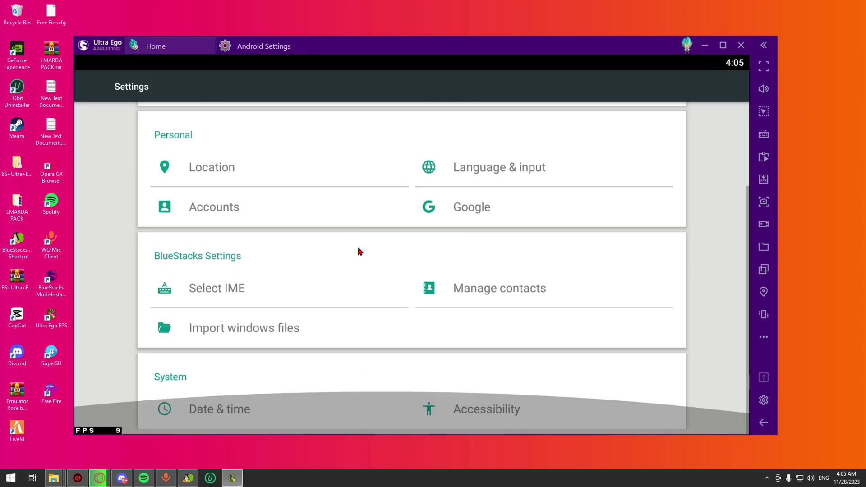
pyautogui.click(469, 413)
pyautogui.scroll(-2, 341, 264)
pyautogui.scroll(-5, 341, 268)
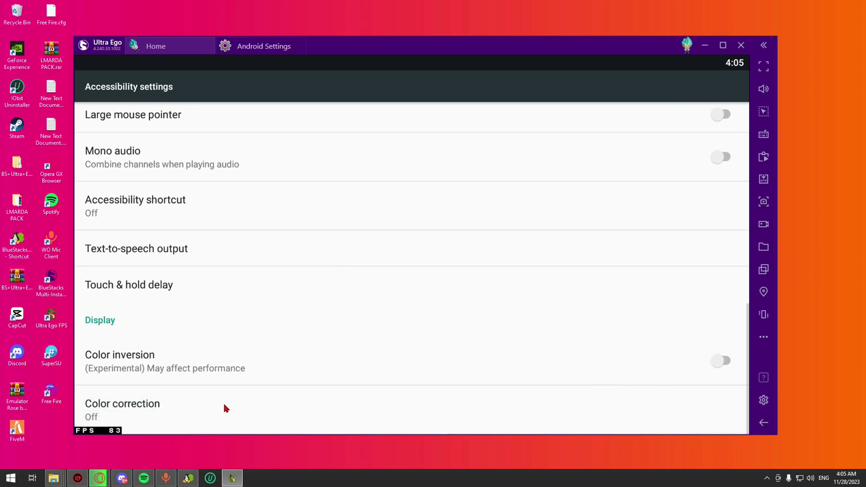
pyautogui.click(194, 286)
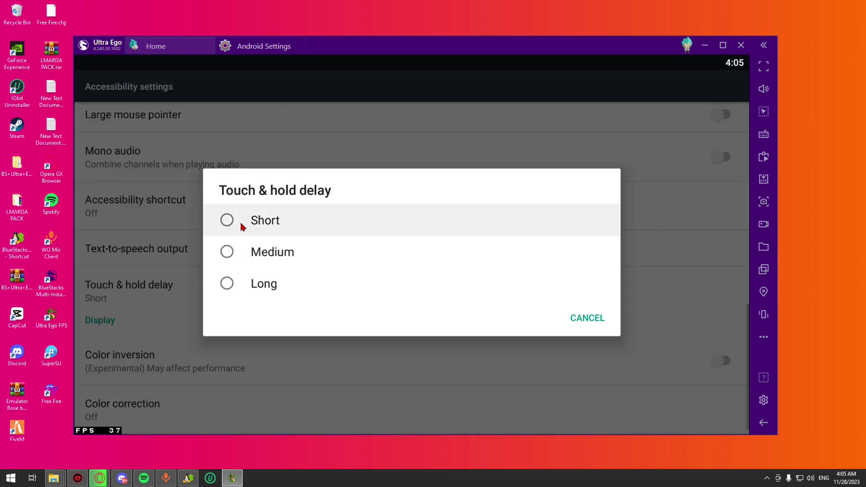
pyautogui.click(243, 222)
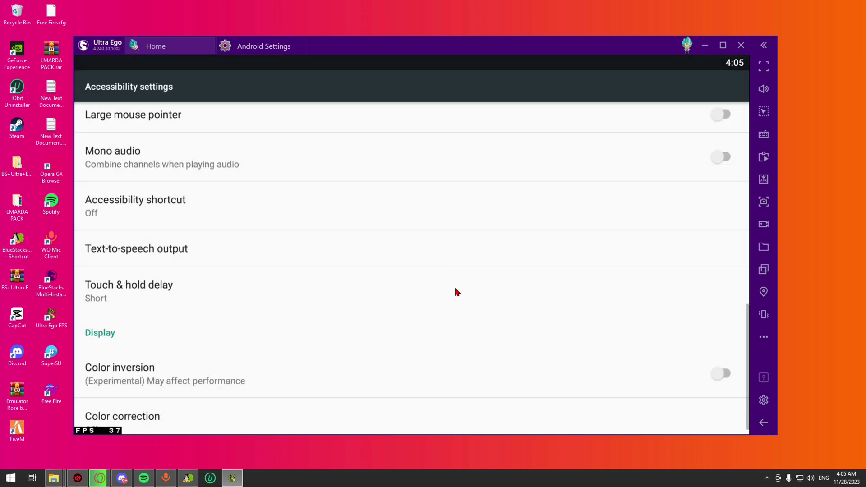
pyautogui.click(303, 43)
pyautogui.click(198, 223)
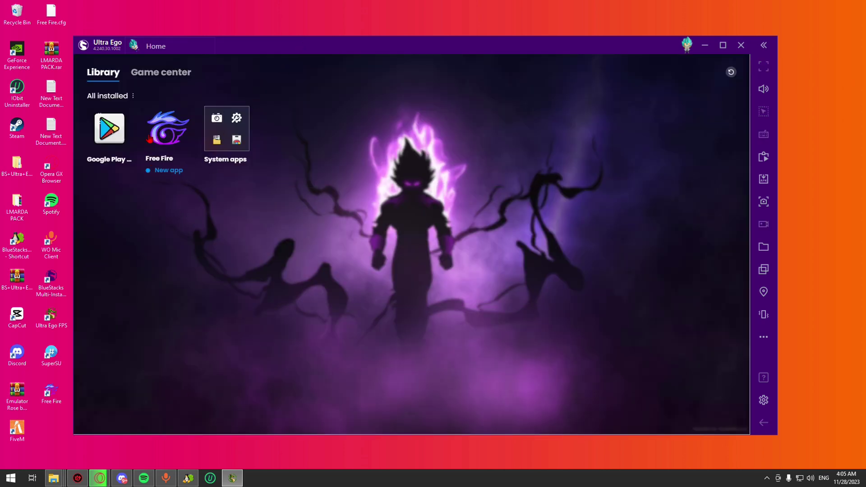
# Step: Launch Free Fire, turn off the gameplay FPS display in the emulator's engine settings, save and close them
pyautogui.click(151, 139)
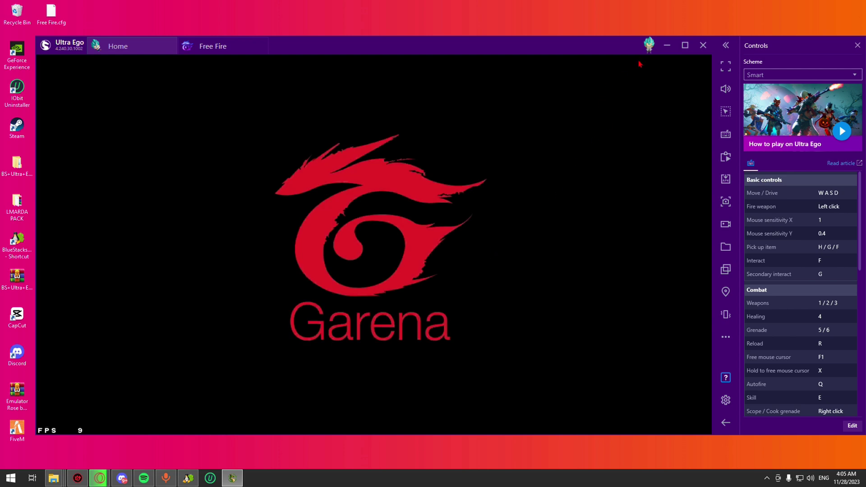
pyautogui.click(649, 44)
pyautogui.click(584, 66)
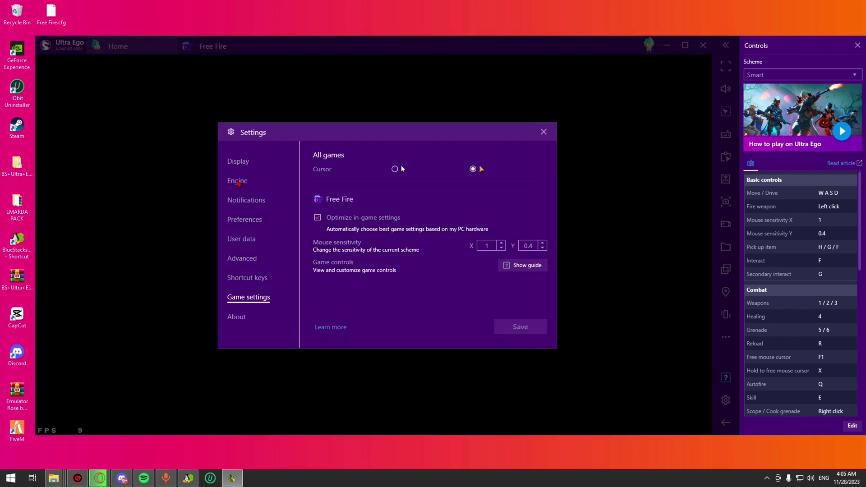
pyautogui.click(238, 181)
pyautogui.scroll(-10, 341, 271)
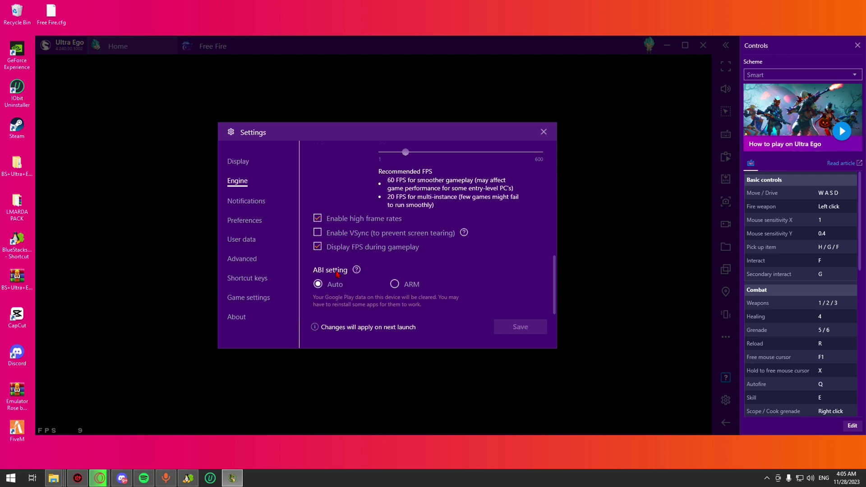
pyautogui.click(519, 326)
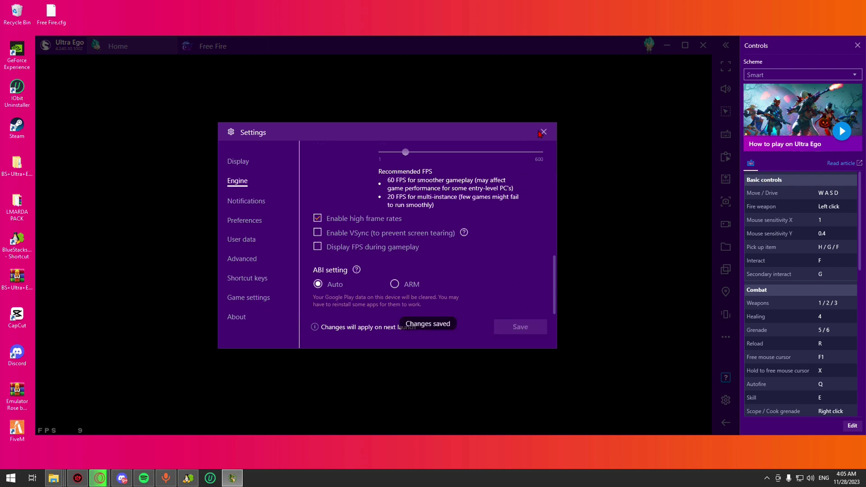
pyautogui.click(544, 133)
# Step: Allow Free Fire to access photos, media and files, and show more sign-in options on its login screen
pyautogui.click(535, 285)
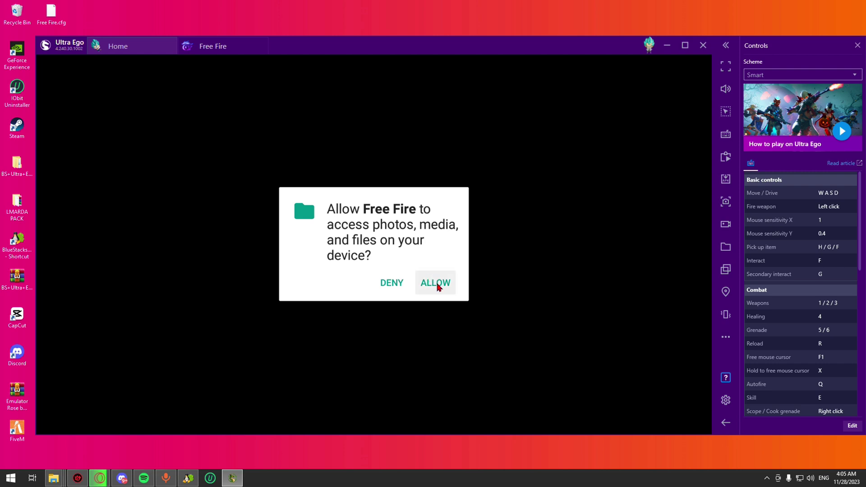
pyautogui.click(438, 286)
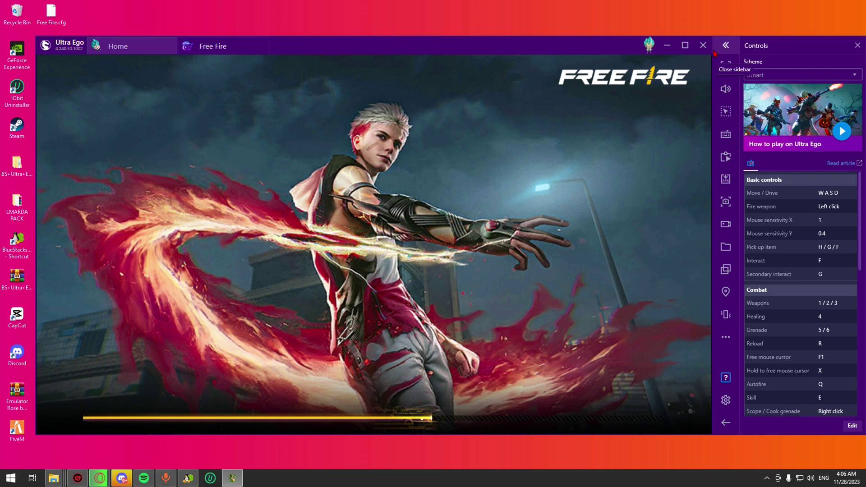
pyautogui.click(686, 47)
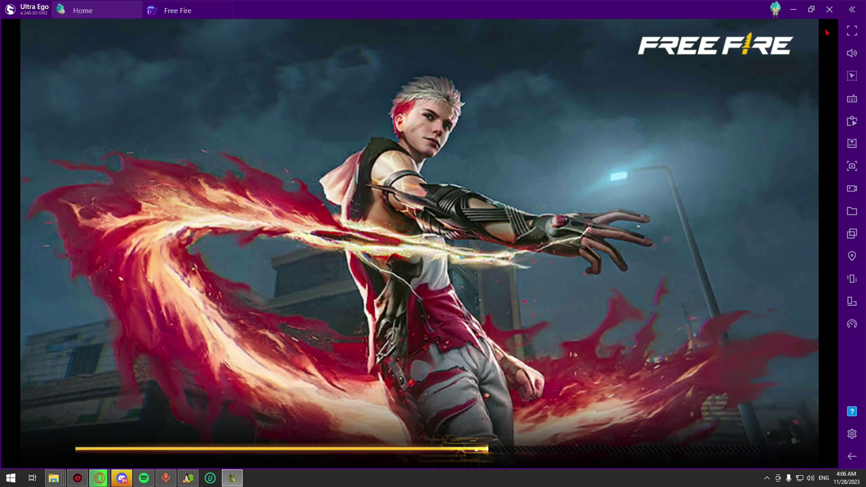
pyautogui.click(812, 9)
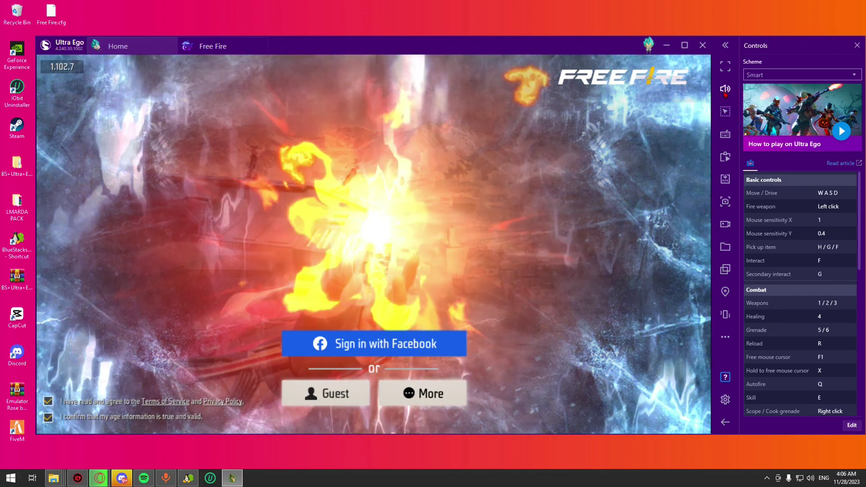
pyautogui.click(725, 90)
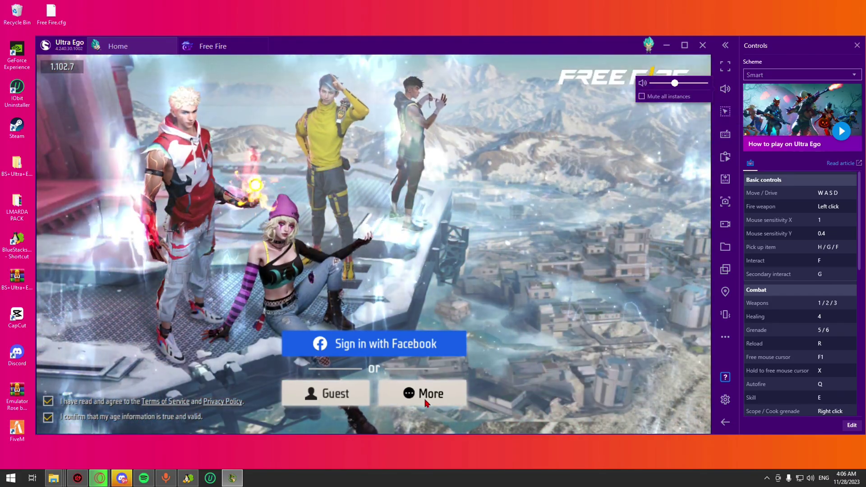
pyautogui.click(427, 402)
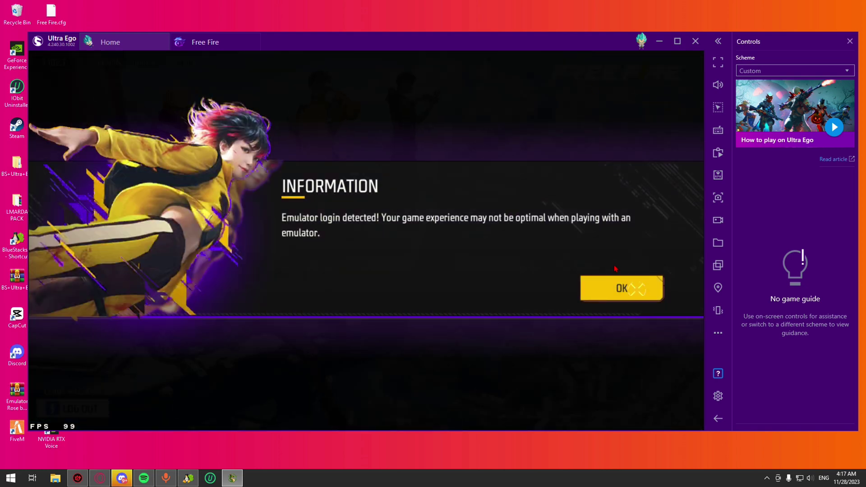
# Step: Dismiss the emulator notice and the promotional pop-ups to reach the Free Fire lobby
pyautogui.press('Escape')
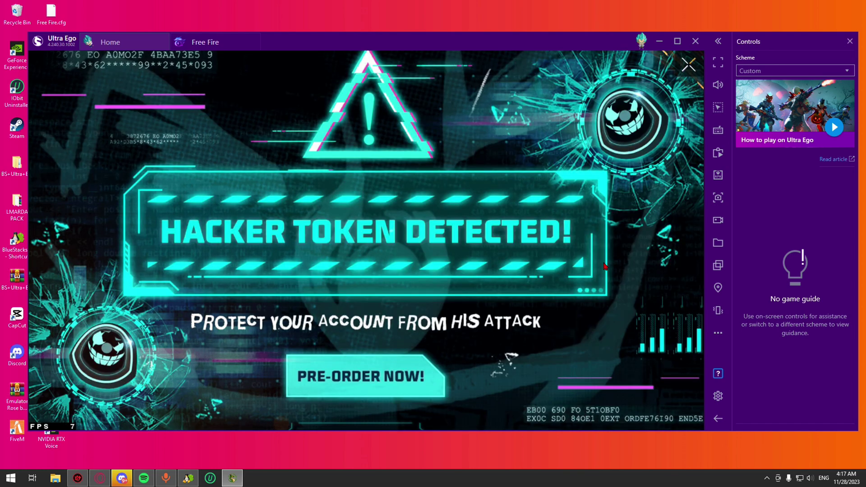
pyautogui.press('Escape')
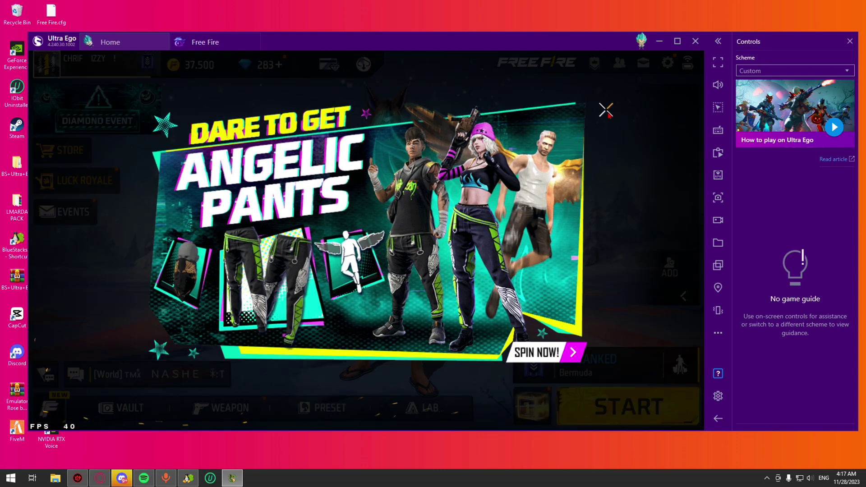
pyautogui.click(606, 110)
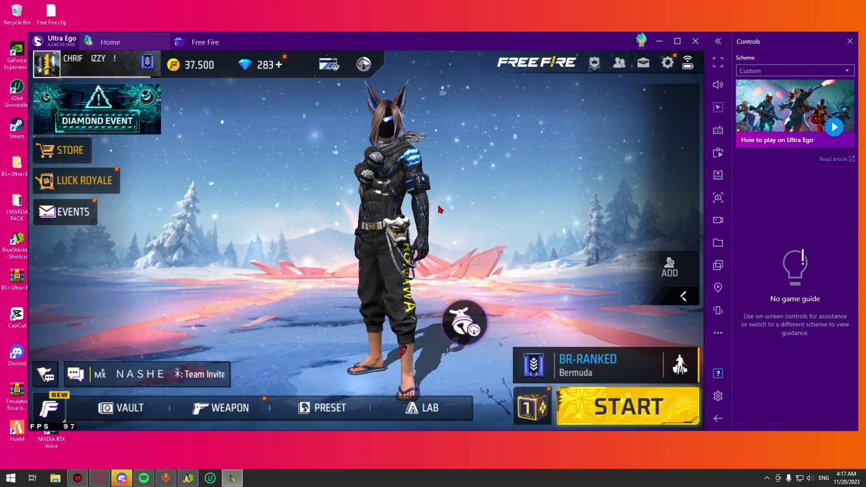
# Step: Look over the full list of downloadable resources in Free Fire's Download Center and close it
pyautogui.click(405, 209)
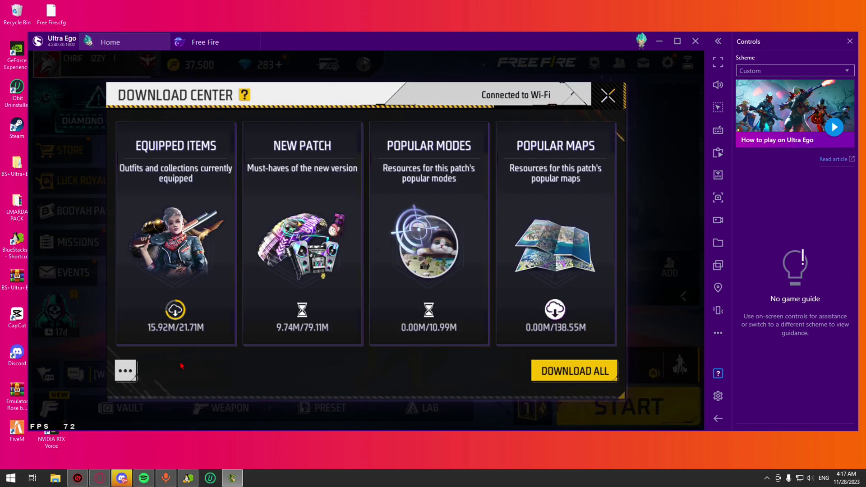
pyautogui.click(132, 370)
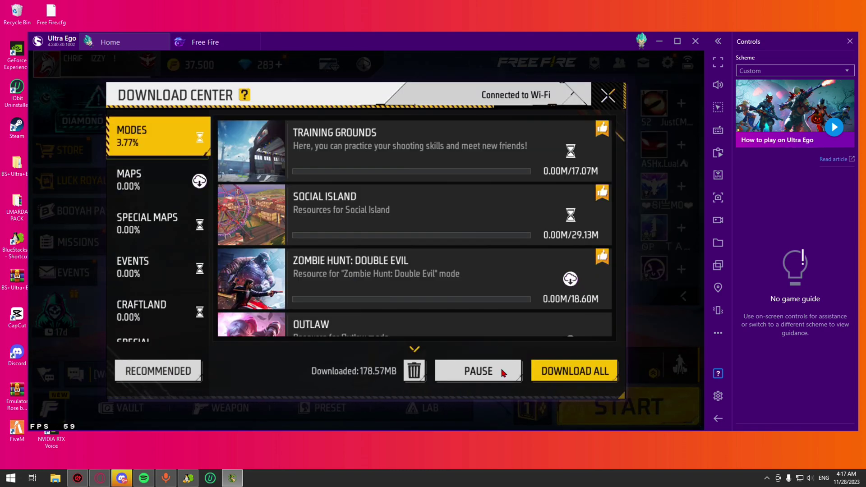
pyautogui.click(610, 98)
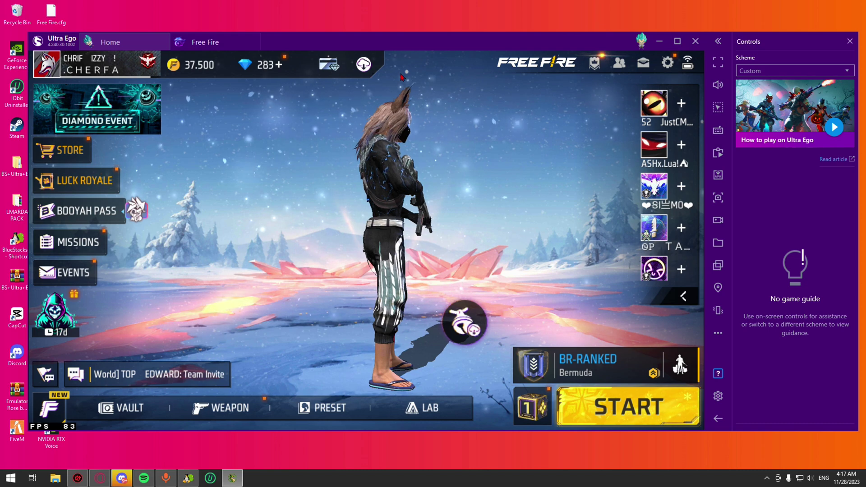
pyautogui.click(641, 40)
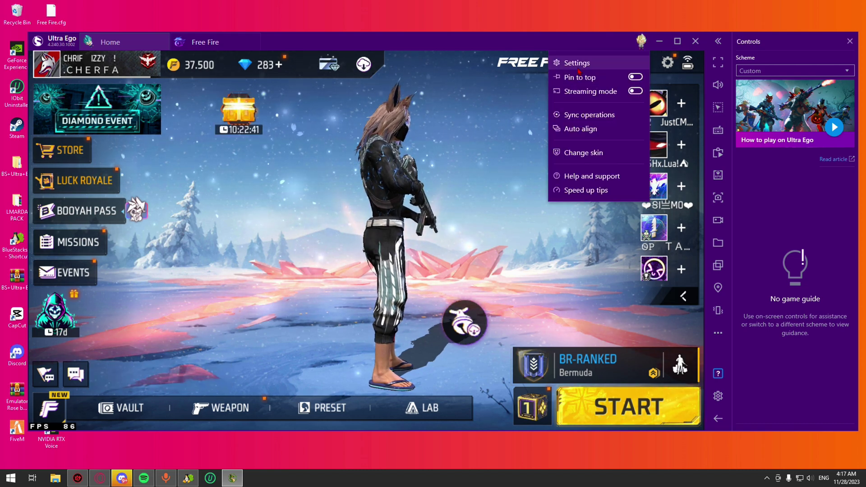
pyautogui.click(574, 61)
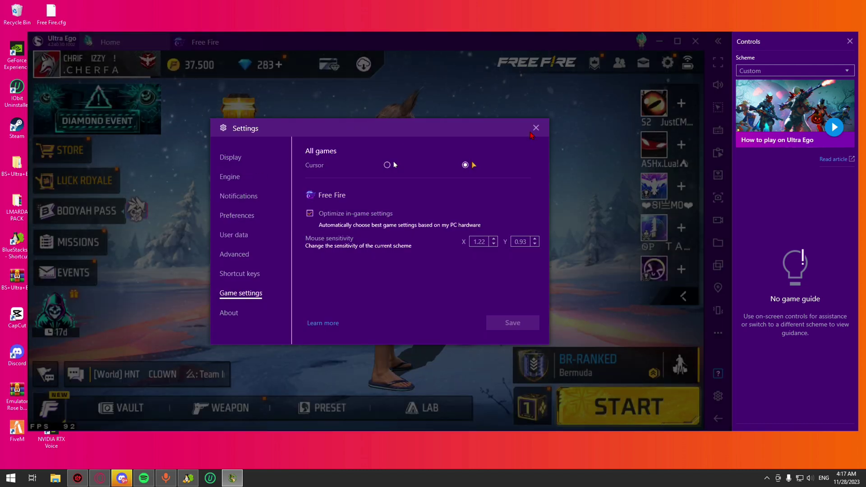
pyautogui.click(536, 129)
# Step: Set the graphics quality to Smooth in Free Fire's display settings and return to the lobby
pyautogui.press('Escape')
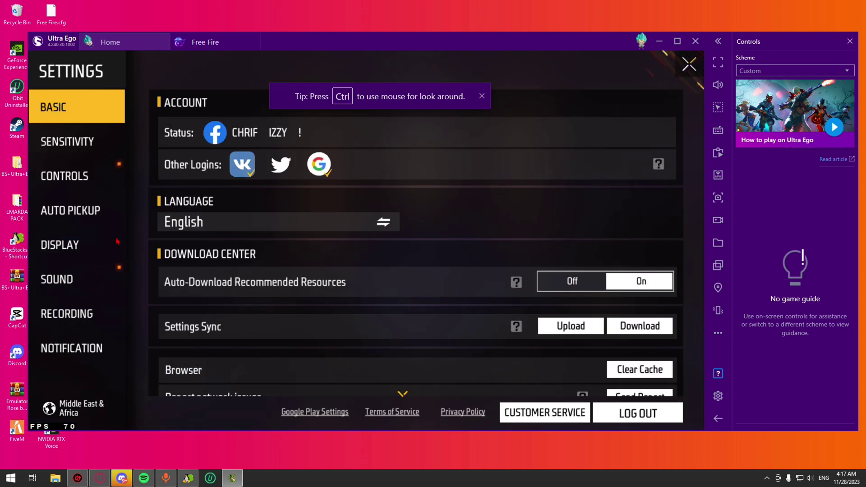
pyautogui.click(93, 245)
pyautogui.click(520, 131)
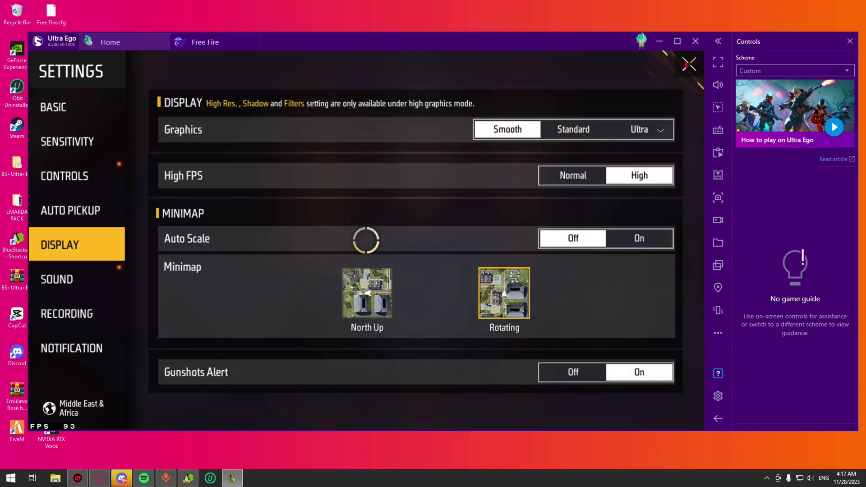
pyautogui.click(688, 65)
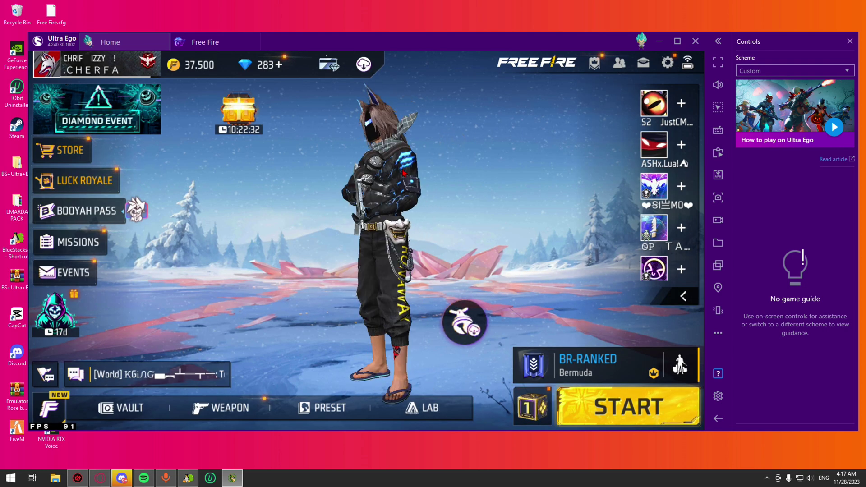
# Step: Review the frame rate options in the emulator's engine settings
pyautogui.click(648, 41)
pyautogui.click(582, 61)
pyautogui.click(236, 177)
pyautogui.scroll(-8, 377, 226)
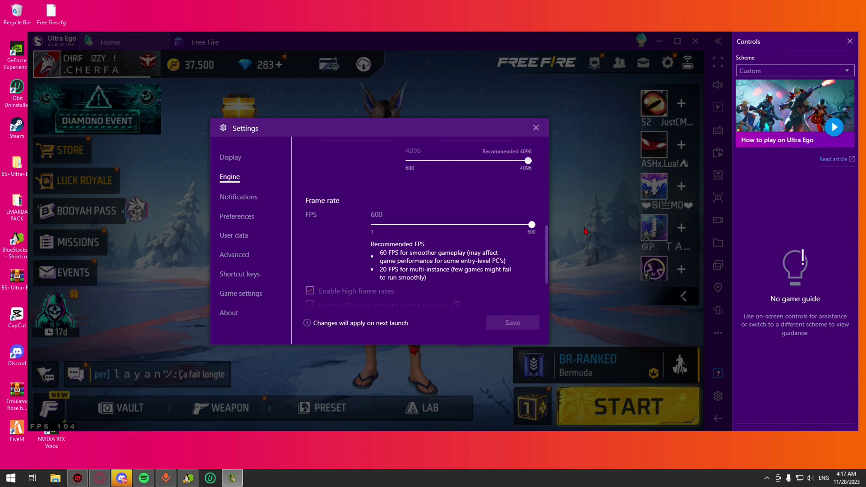